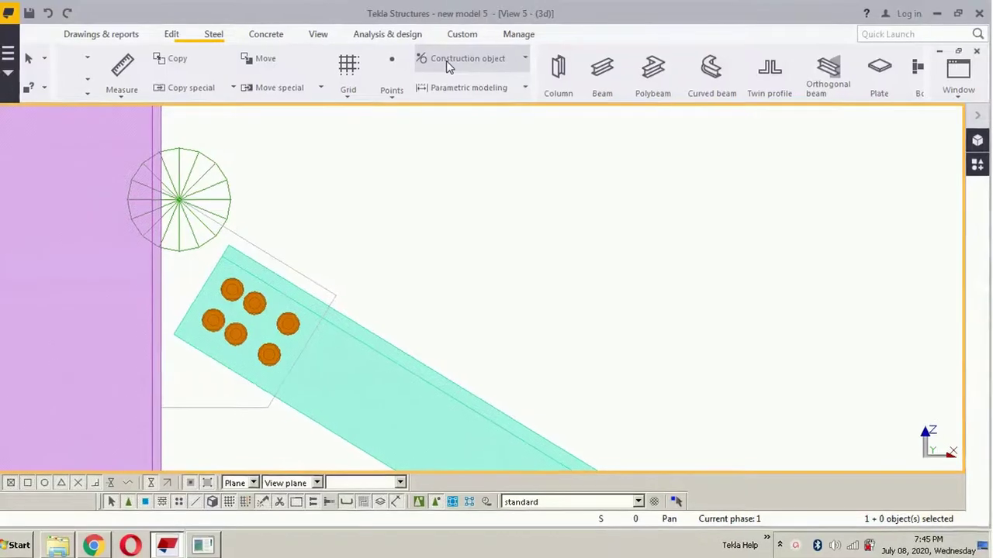
Draw a construction line along the gusset plate's column-side edge
left_click(470, 71)
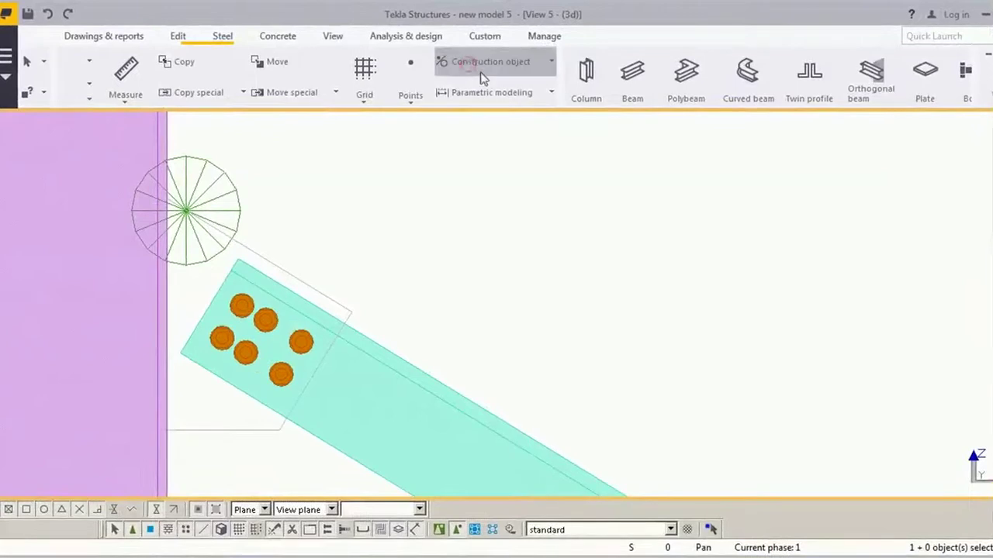
left_click(461, 92)
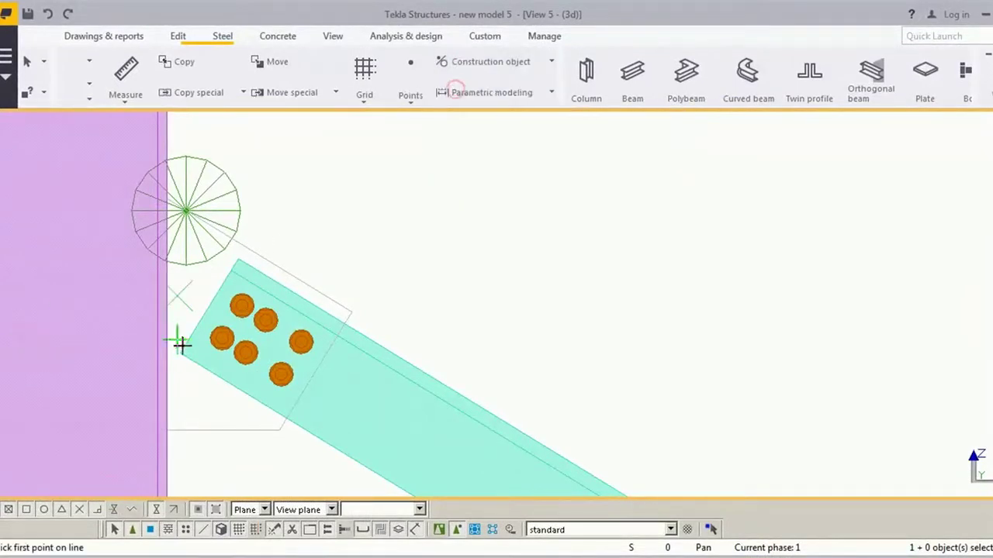
left_click(183, 353)
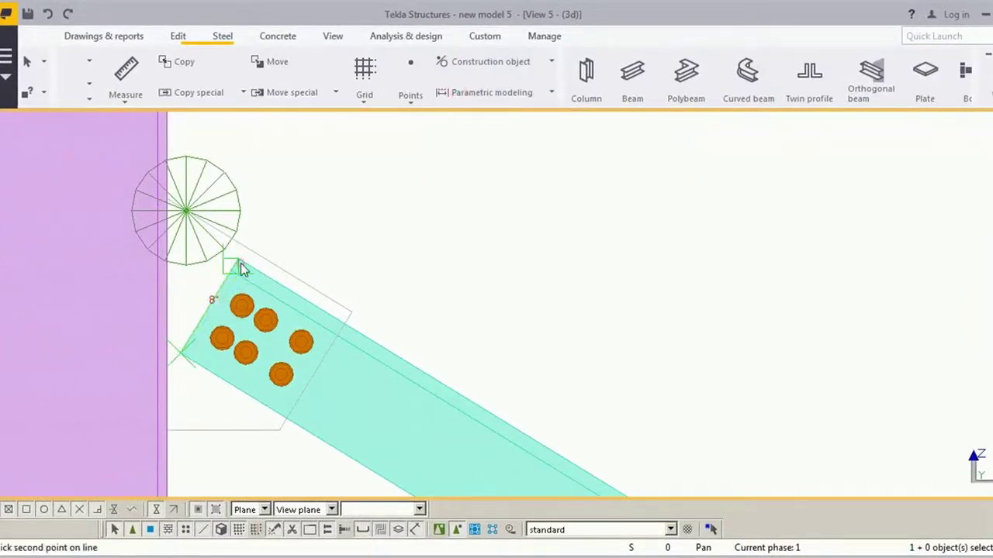
left_click(238, 271)
middle_click_drag(337, 275, 348, 289)
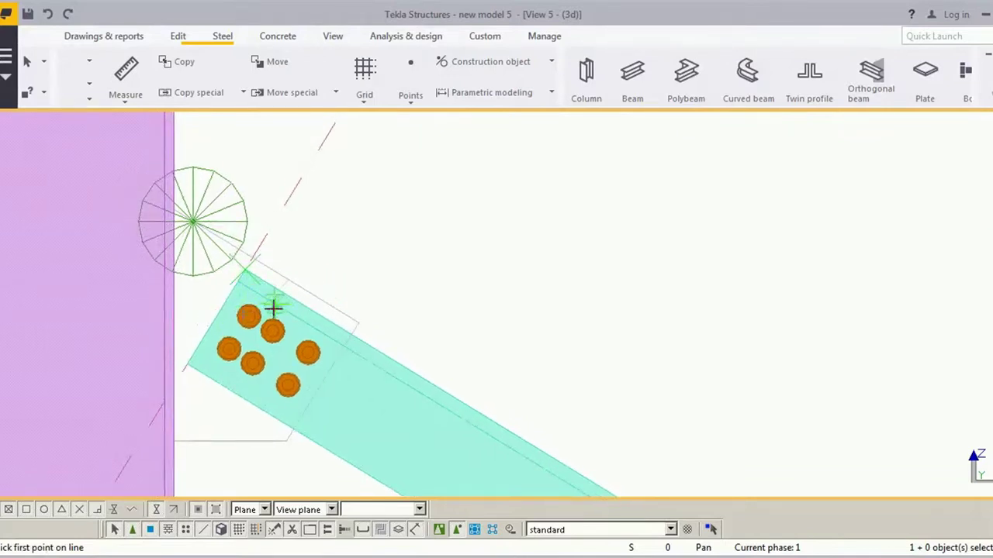
right_click(313, 242)
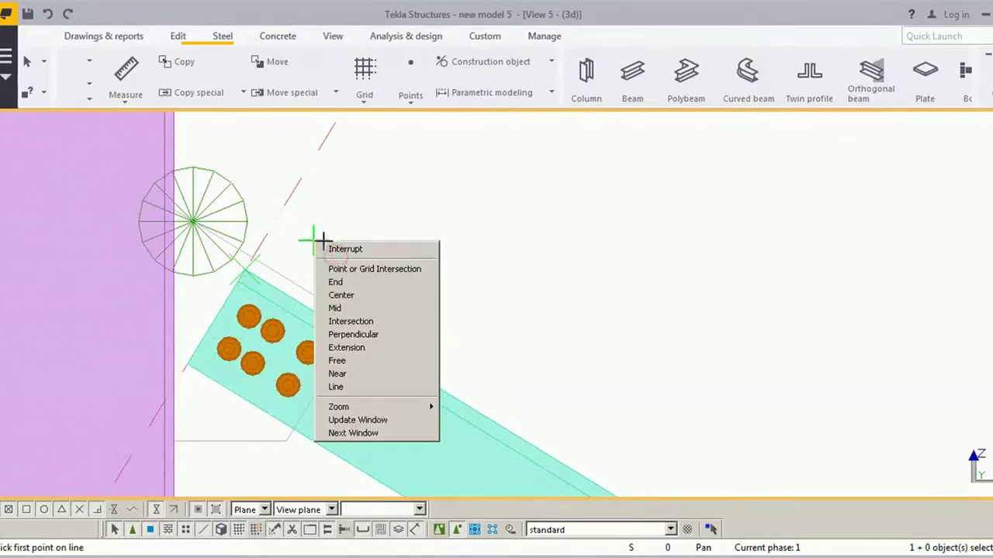
left_click(333, 249)
Start copying the construction line from the plate corner, then cancel the copy
right_click(280, 220)
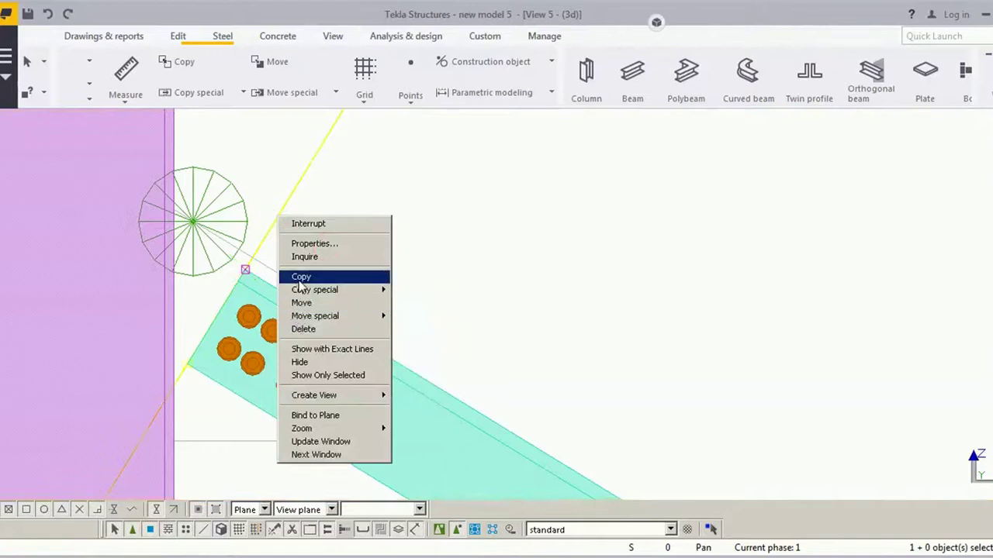
left_click(301, 277)
scroll(188, 359, "up", 2)
scroll(172, 378, "up", 1)
left_click(172, 377)
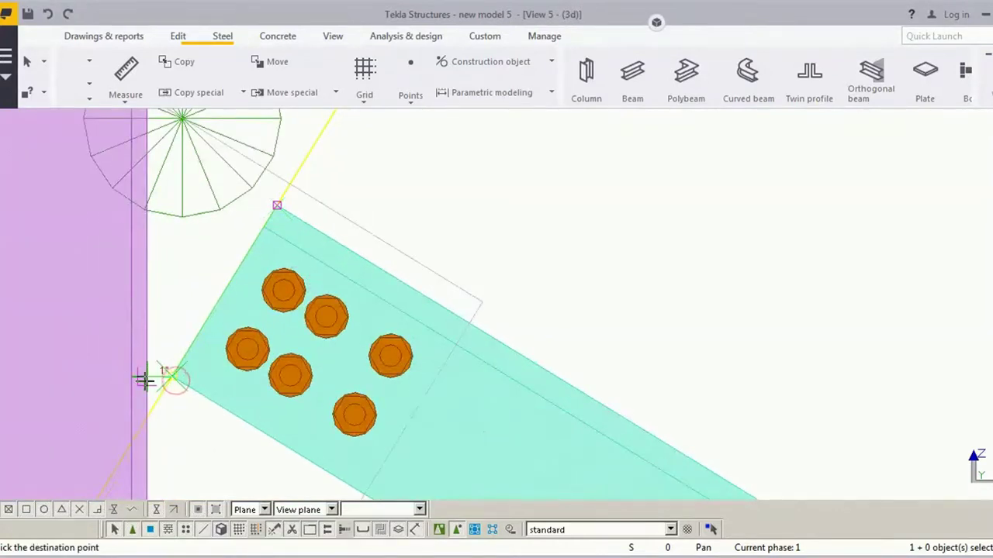
right_click(222, 286)
left_click(242, 295)
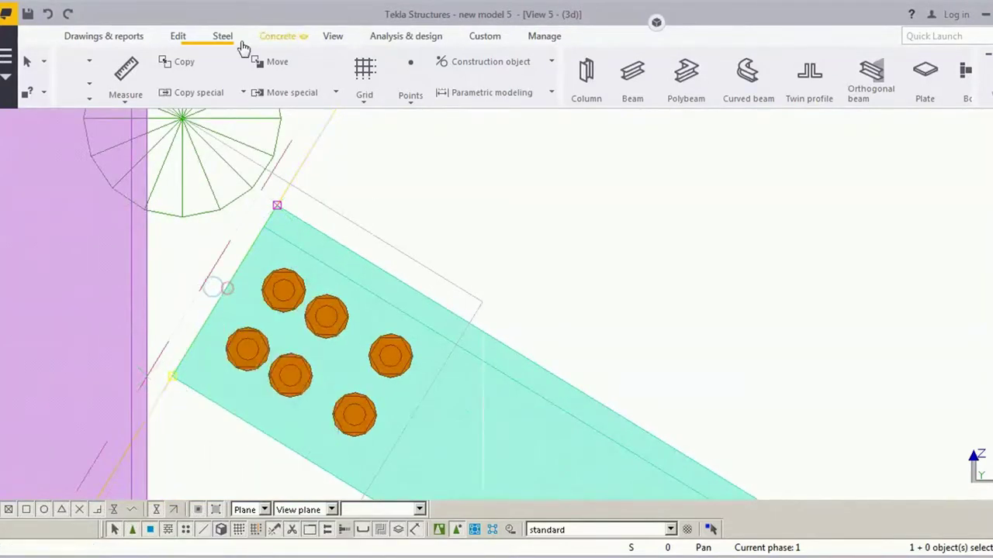
Dimension the 1" vertical gap from the plate corner to the column flange
left_click(124, 99)
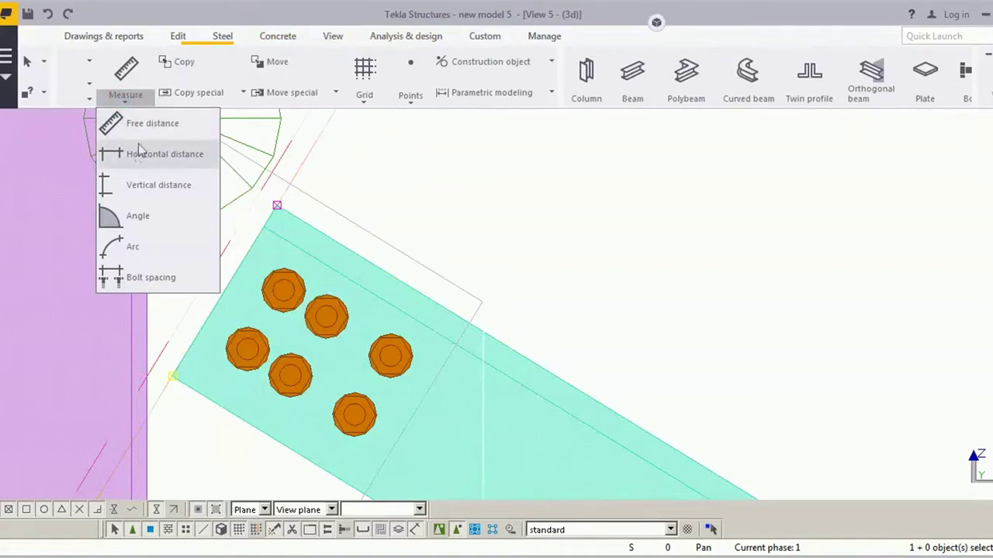
left_click(148, 125)
left_click(128, 97)
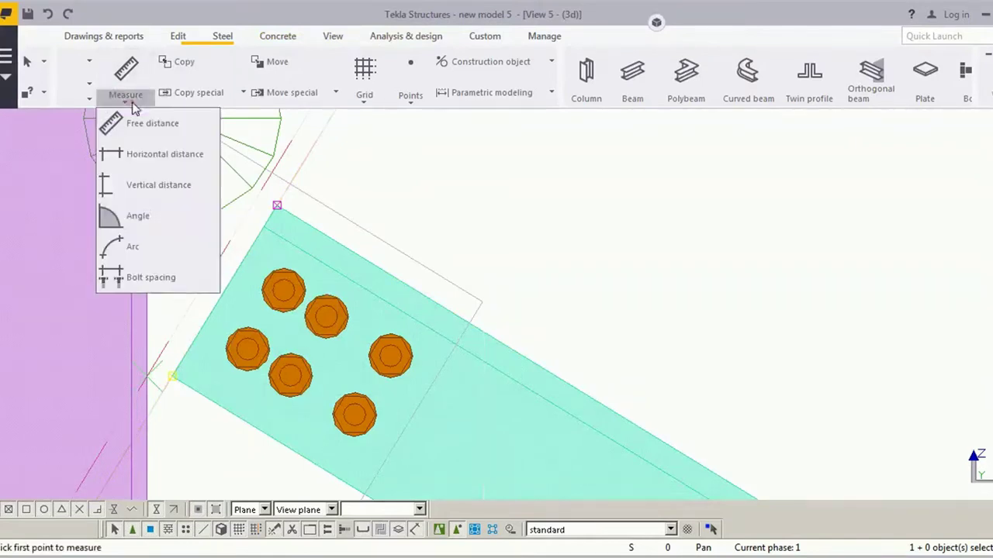
left_click(139, 185)
left_click(168, 373)
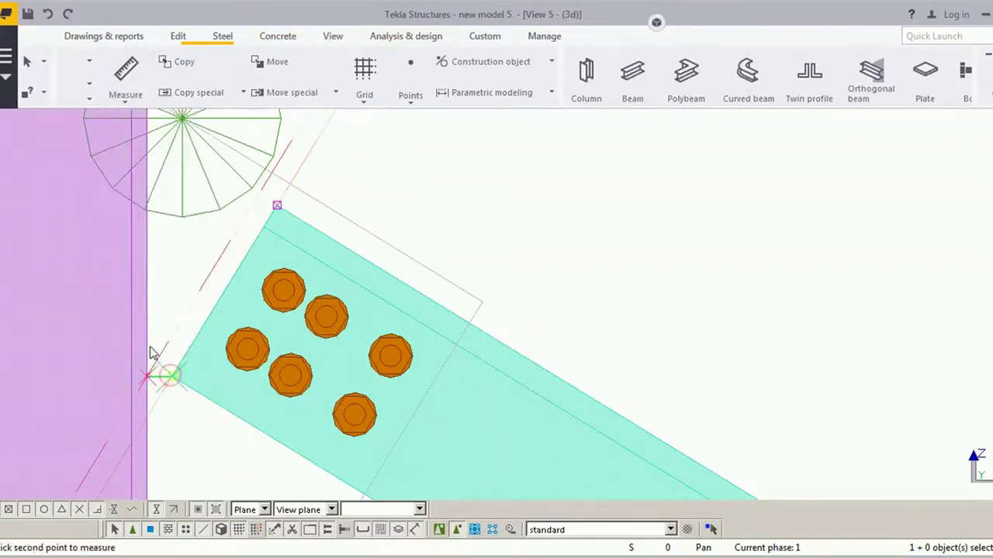
left_click(152, 345)
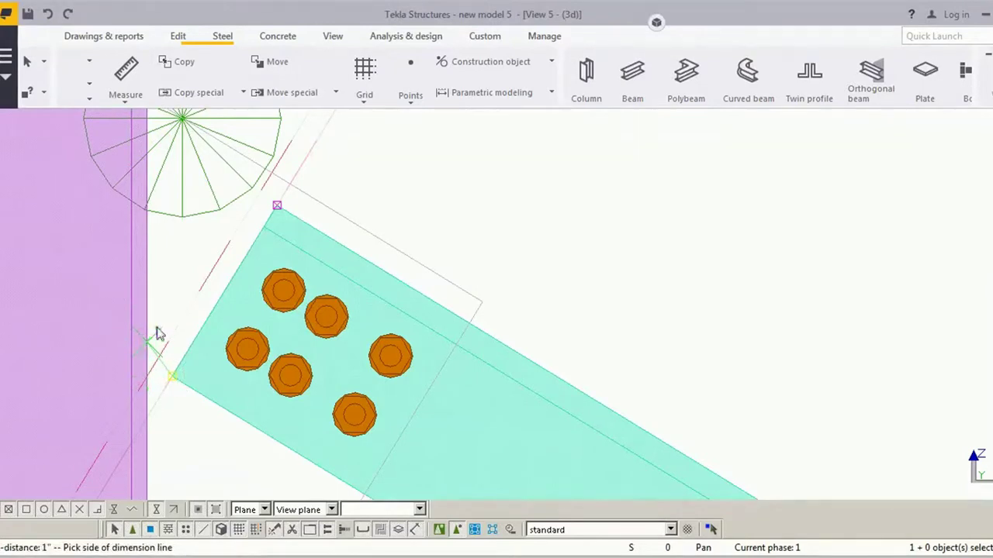
left_click(158, 332)
scroll(184, 280, "down", 1)
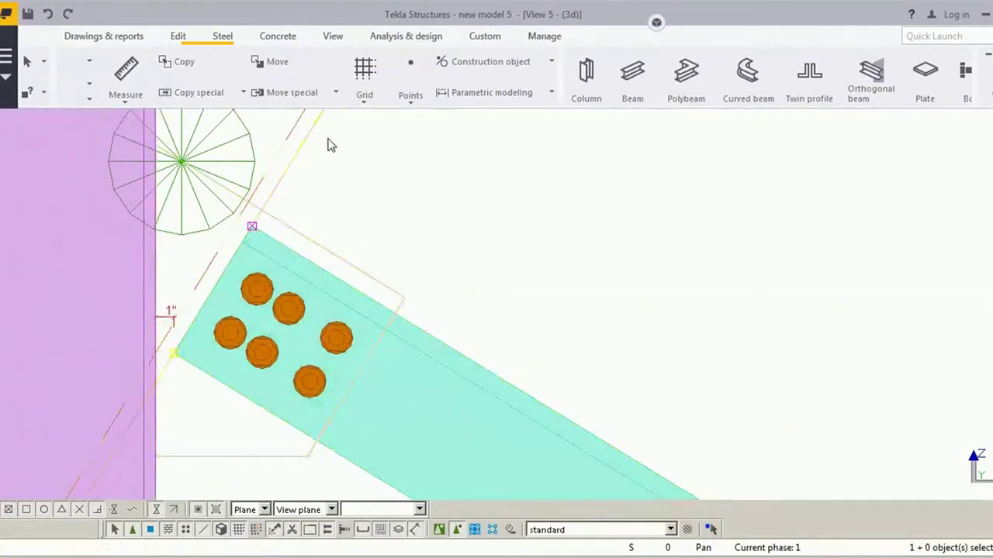
Draw a construction line along the gusset plate's top edge
left_click(475, 62)
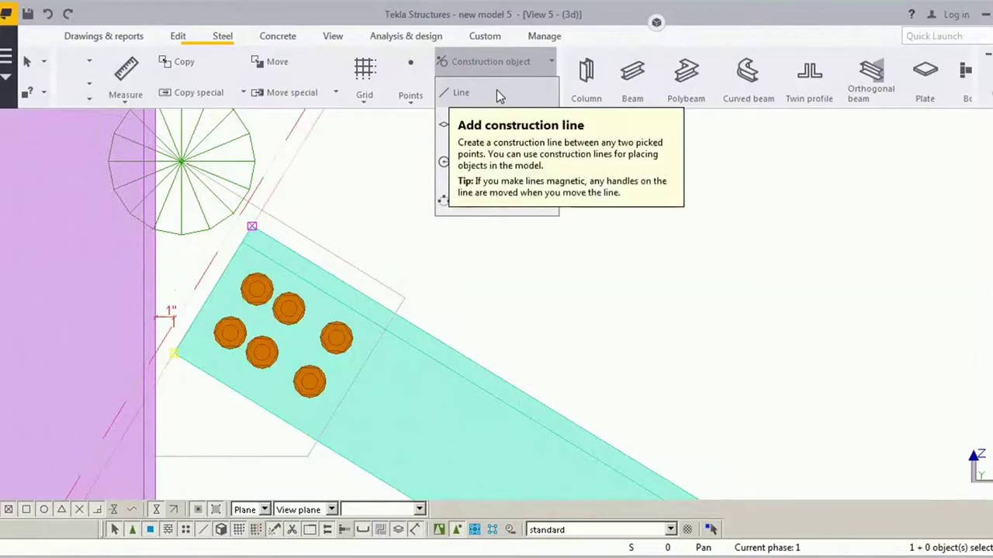
left_click(497, 91)
left_click(392, 310)
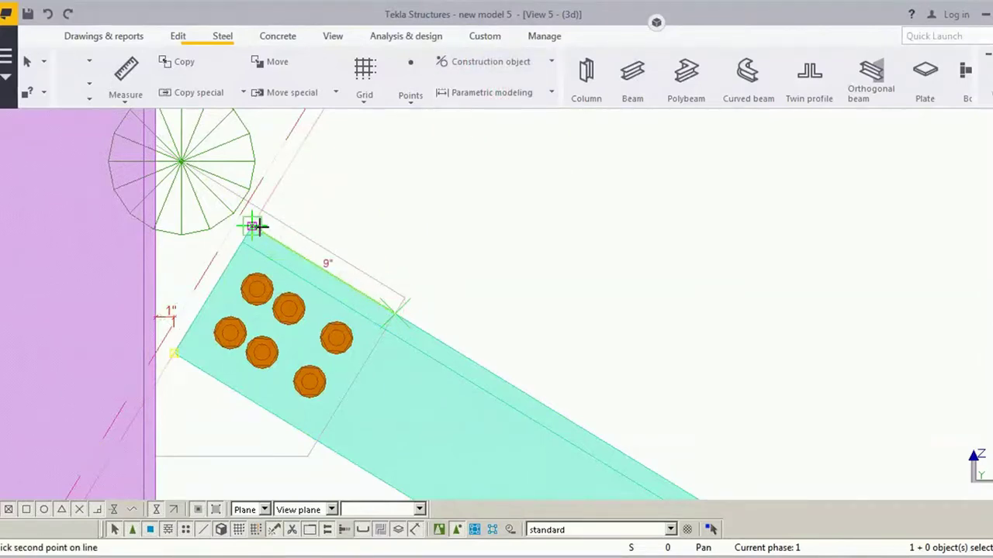
left_click(284, 212)
right_click(325, 194)
left_click(379, 200)
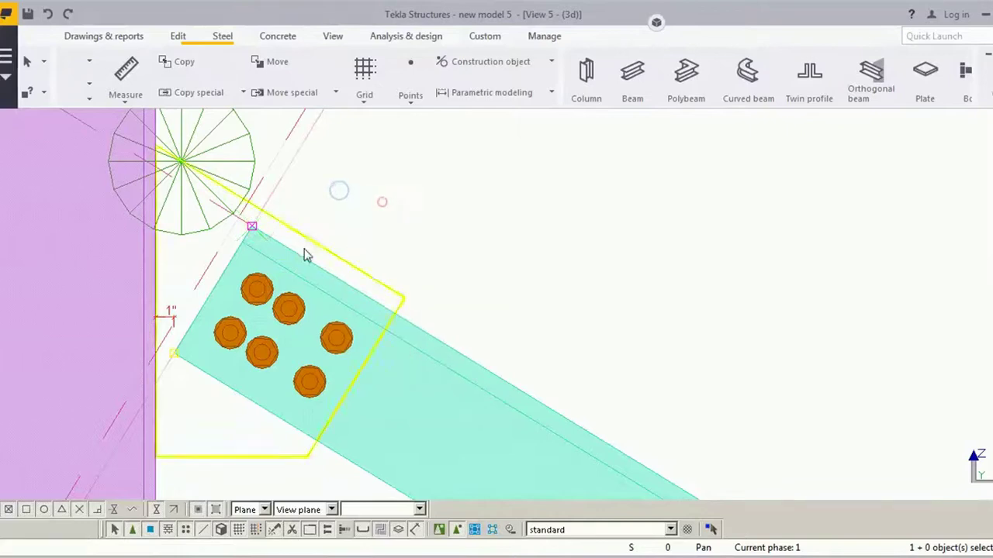
Copy the top-edge construction line from the plate's upper corner
left_click(250, 225)
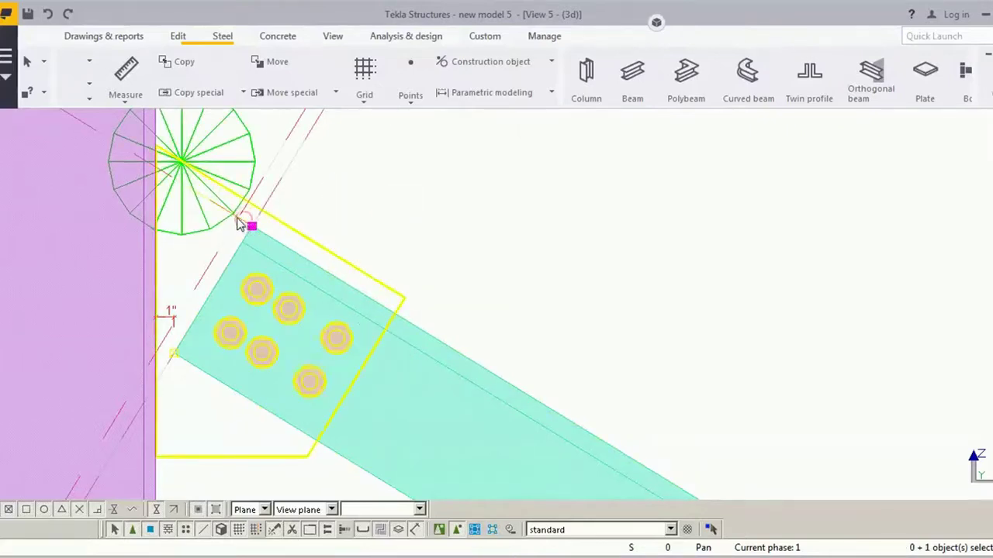
right_click(82, 129)
left_click(99, 184)
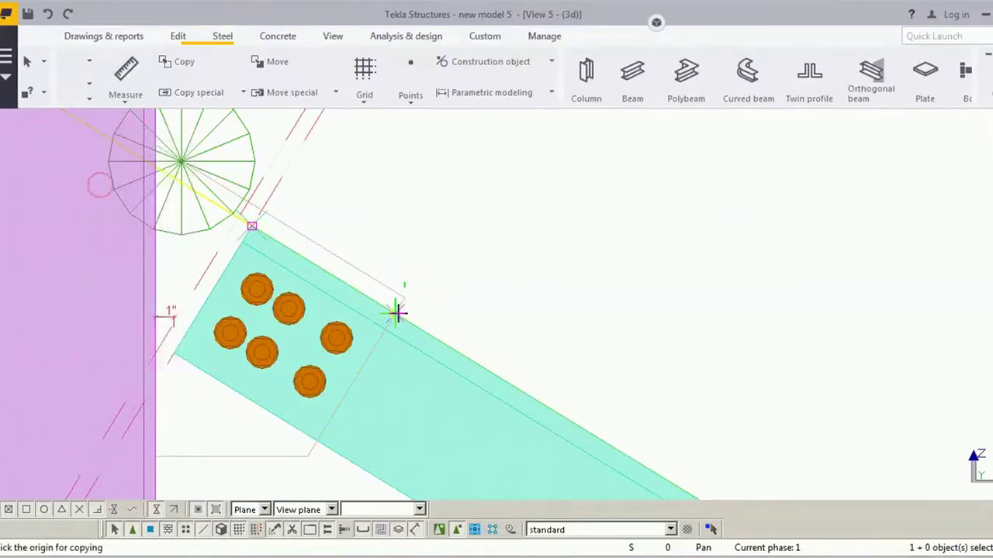
left_click(397, 312)
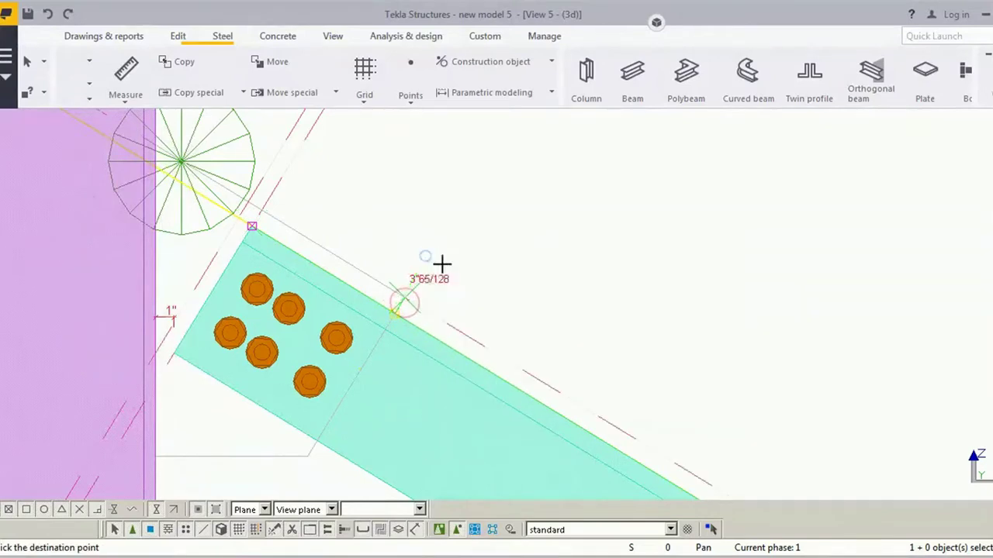
middle_click_drag(391, 197, 453, 204)
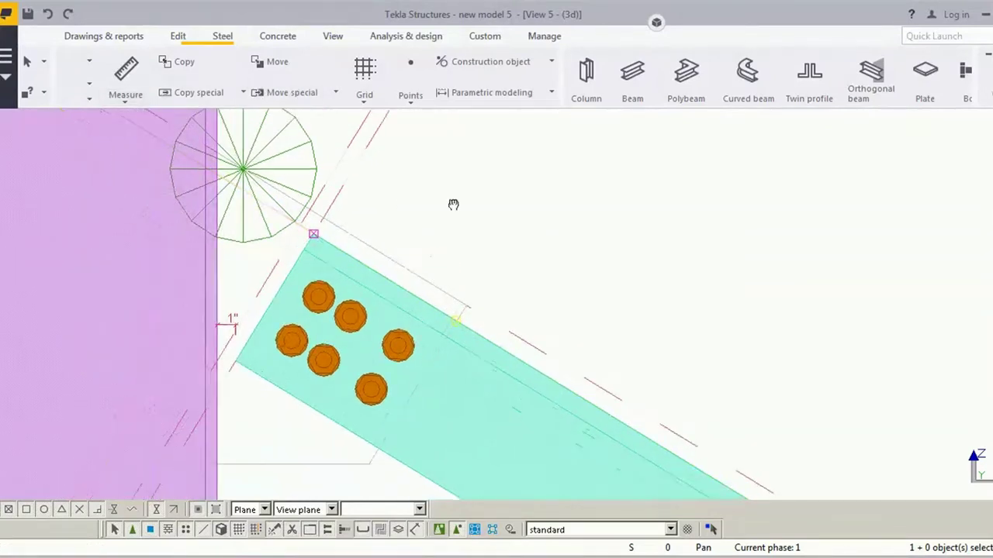
scroll(304, 224, "up", 2)
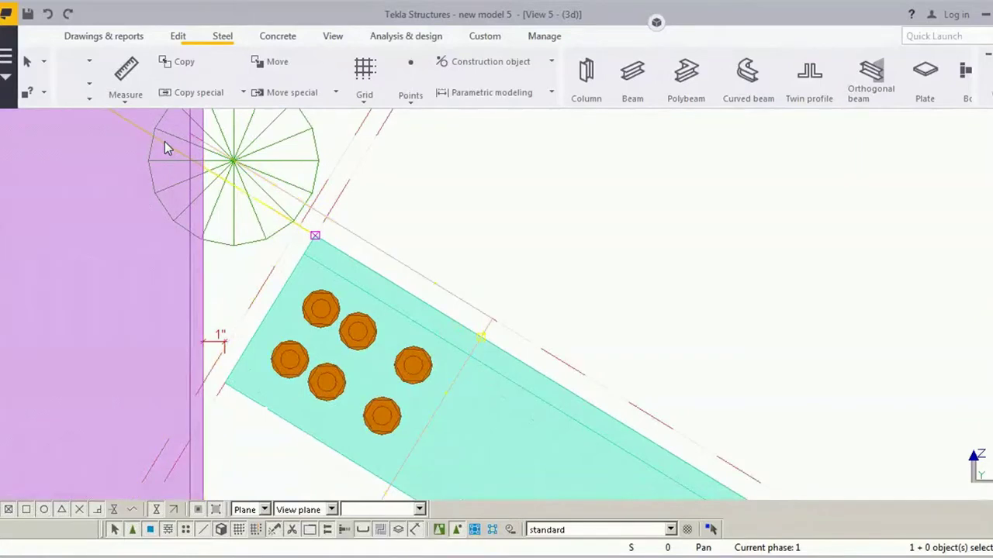
Dimension the 5" horizontal distance from the plate corner to the column
left_click(130, 101)
left_click(134, 152)
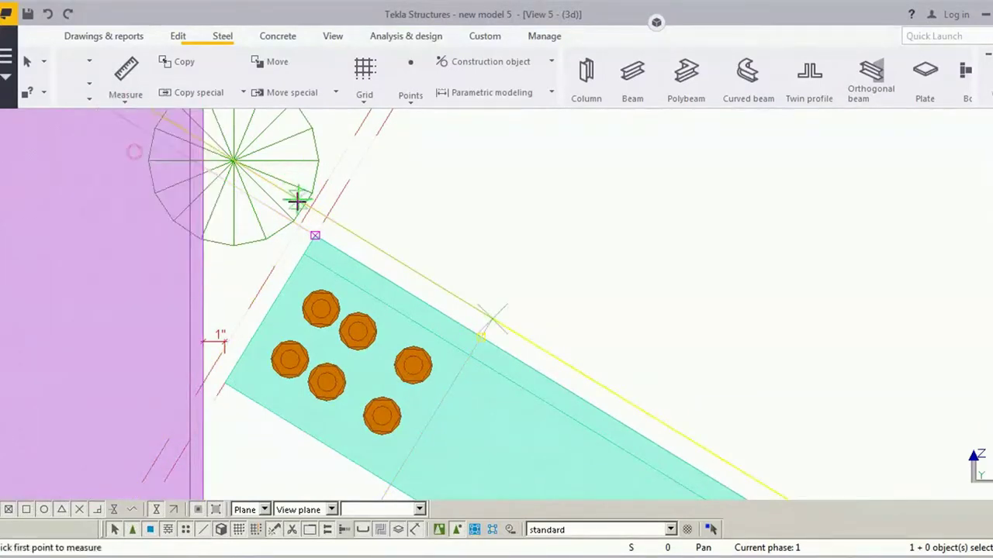
left_click(304, 210)
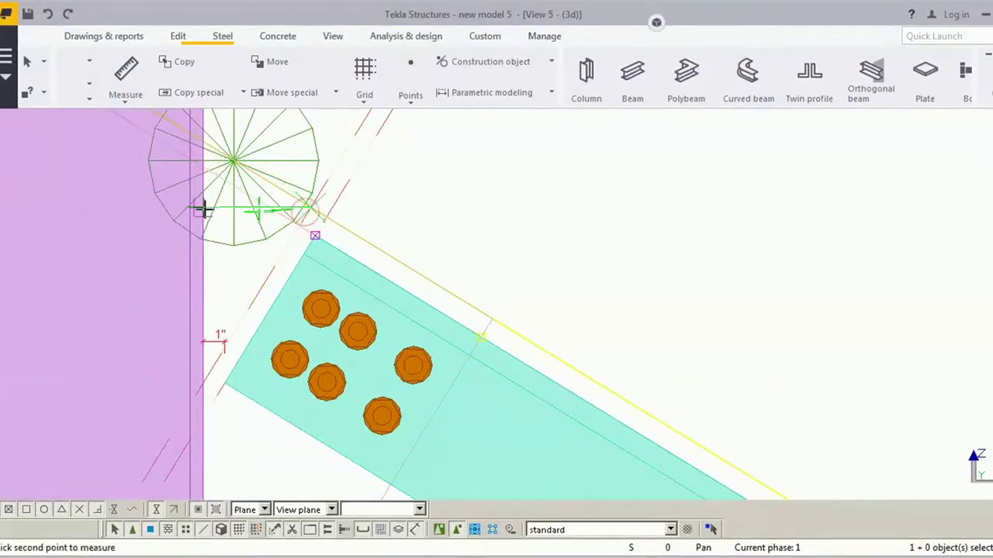
left_click(203, 207)
left_click(208, 187)
right_click(311, 172)
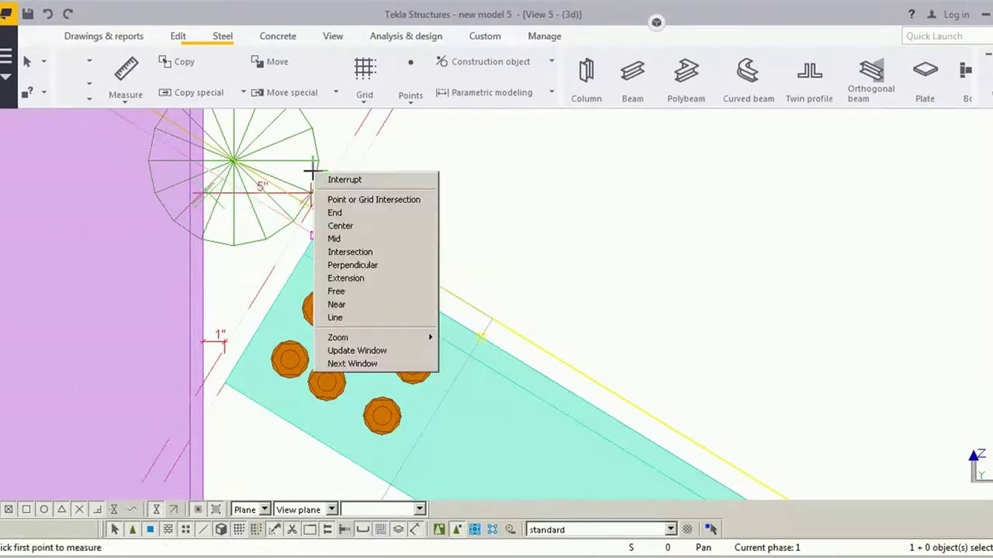
left_click(341, 179)
Show the gusset connection's properties dialog from its symbol near the column
middle_click_drag(439, 226, 305, 191)
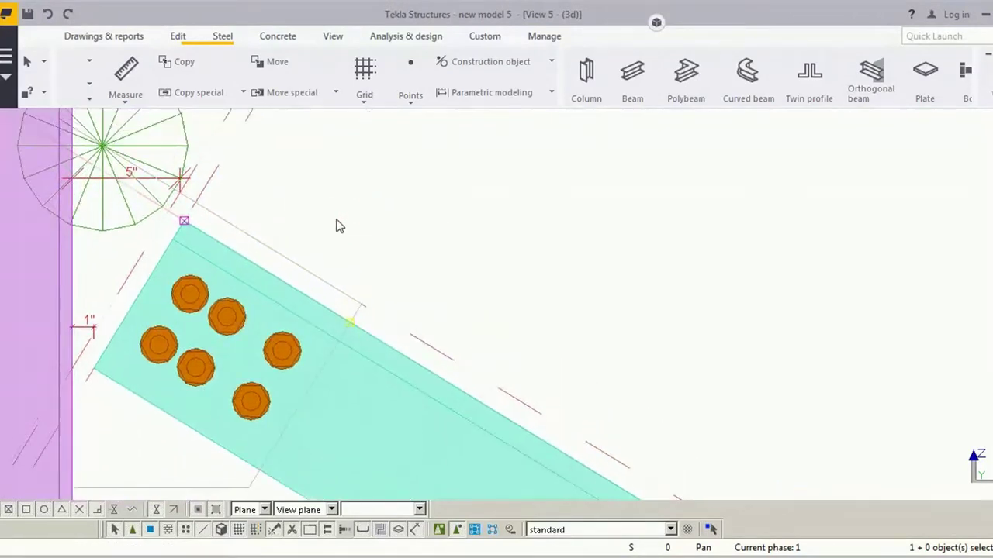
scroll(339, 225, "down", 2)
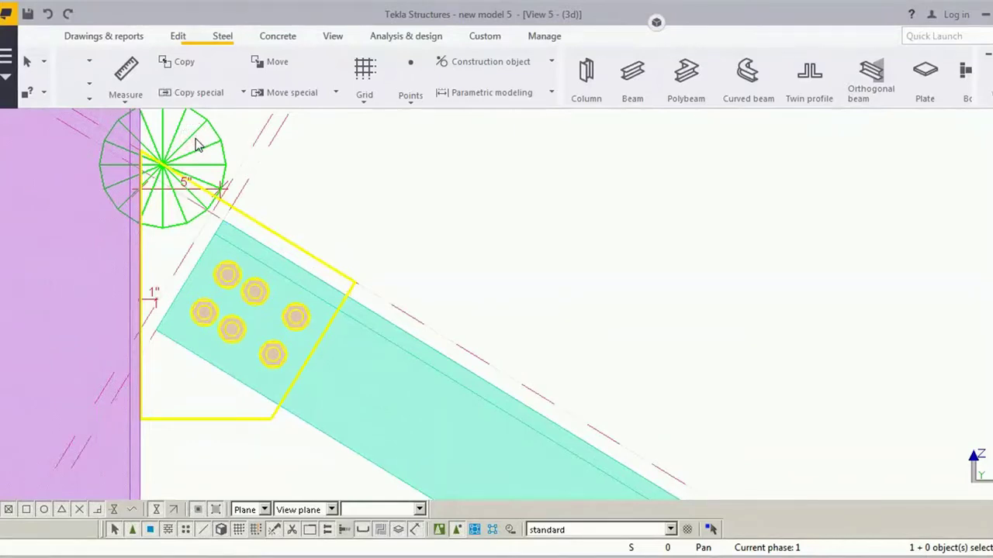
double_click(196, 145)
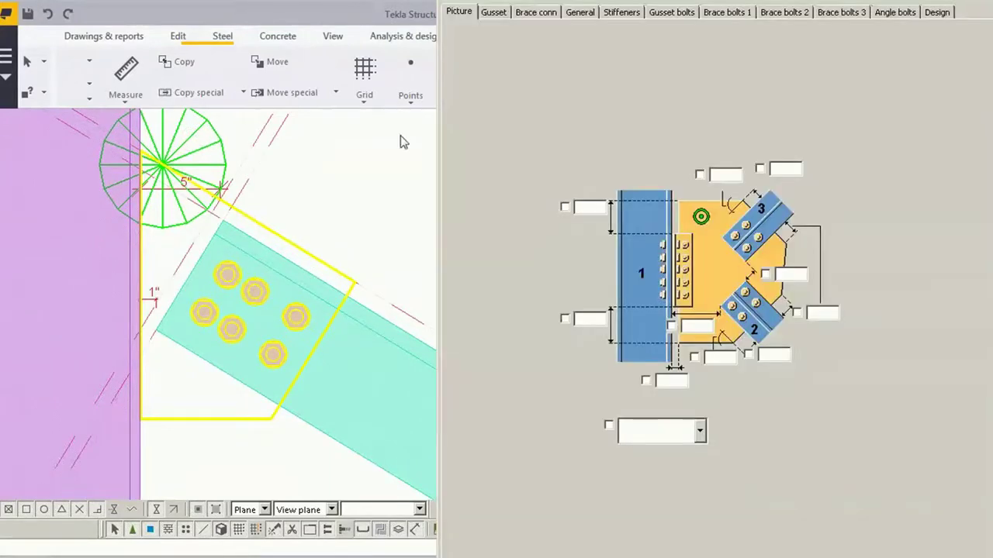
Enter 5" in the Gusset tab's dimension field, then reselect the connection in the model
left_click(494, 13)
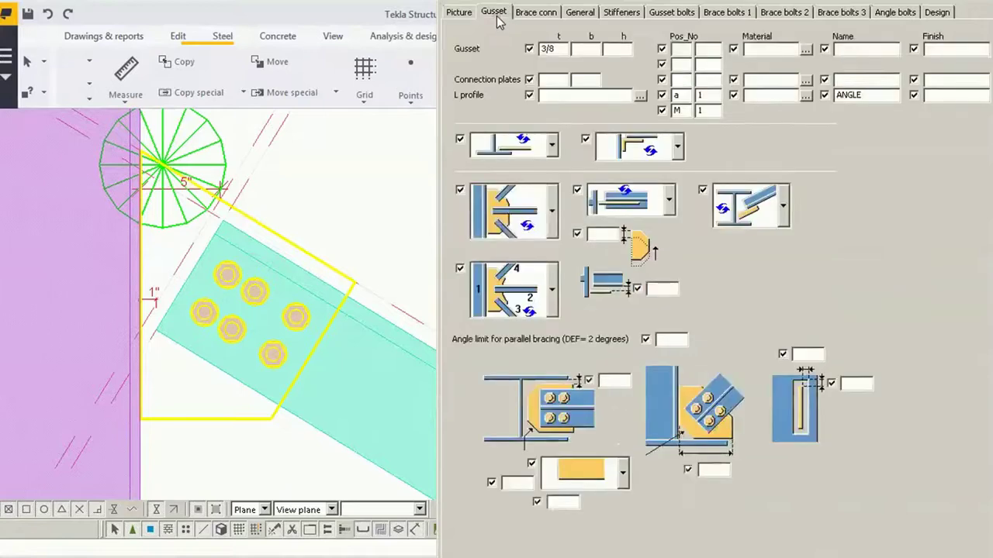
left_click(717, 469)
type("5")
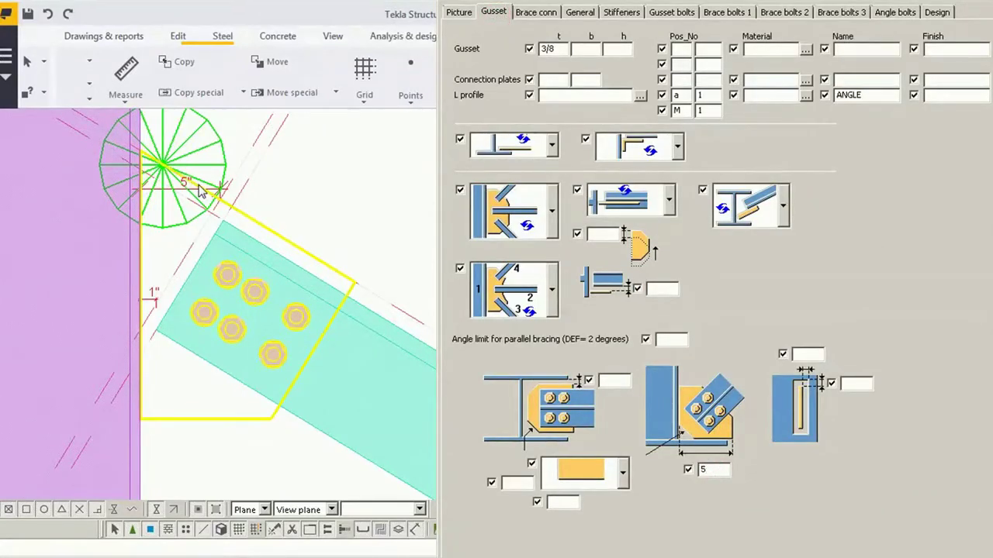
left_click(220, 169)
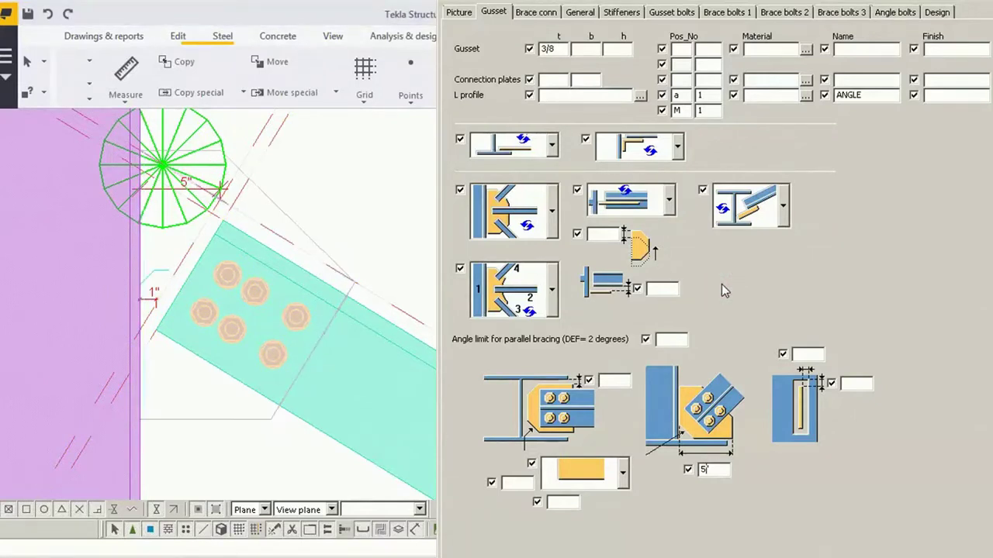
type("\"")
left_click(279, 211)
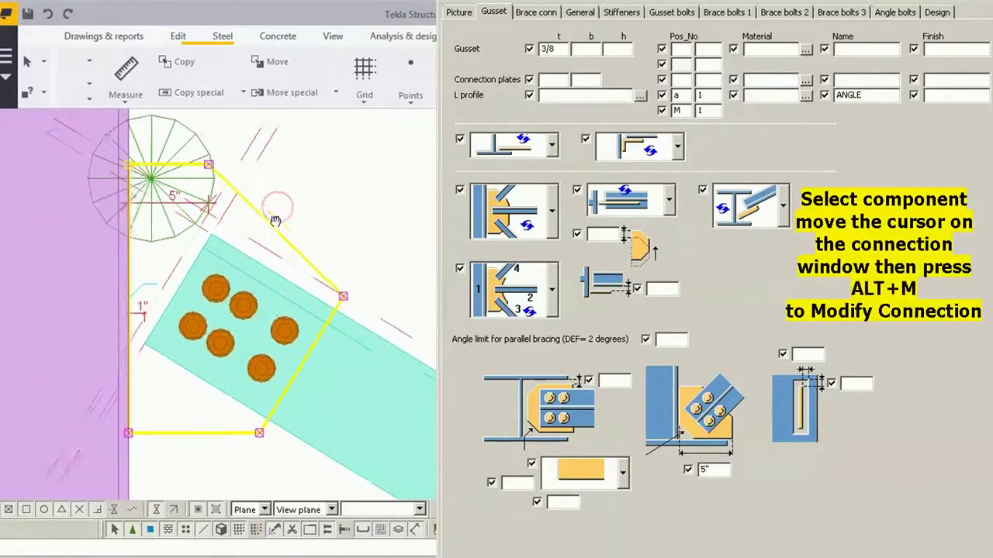
Measure the gusset's top-corner angle, reading 12.88026°
left_click(108, 97)
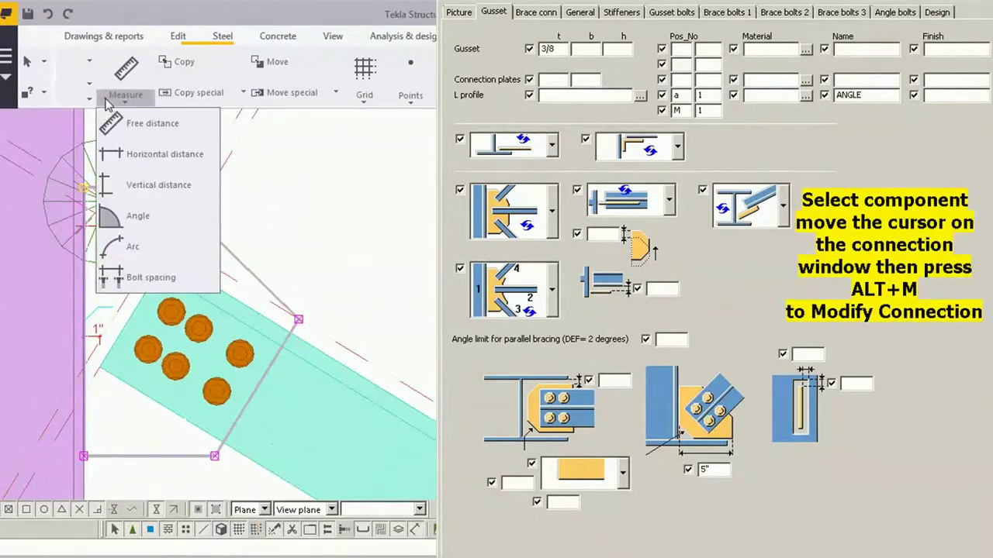
left_click(136, 217)
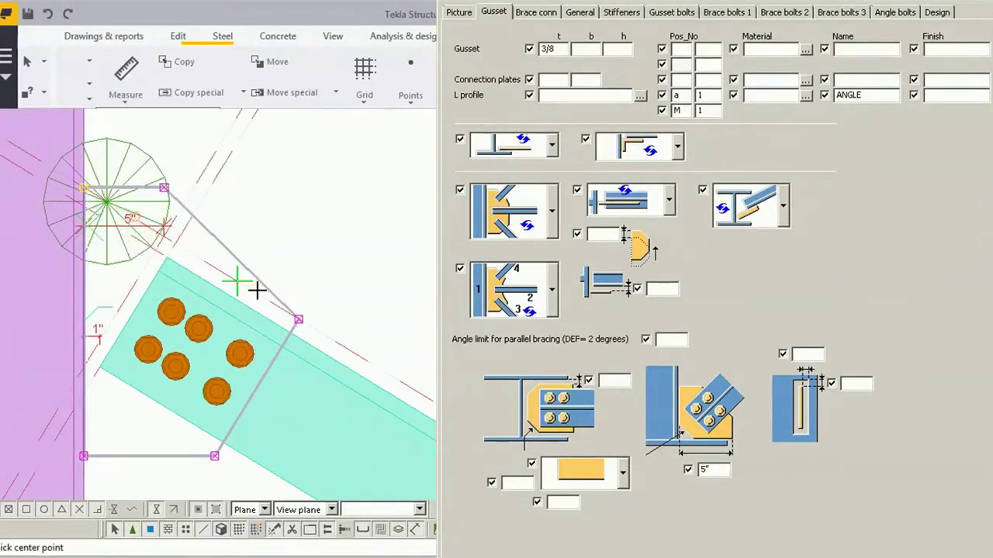
left_click(298, 318)
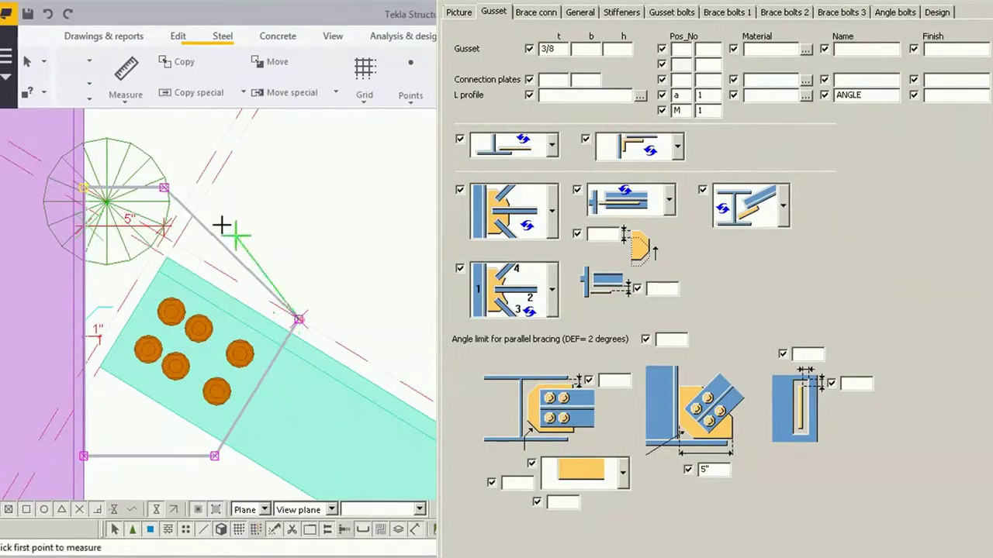
left_click(164, 188)
scroll(167, 242, "up", 2)
scroll(168, 242, "up", 1)
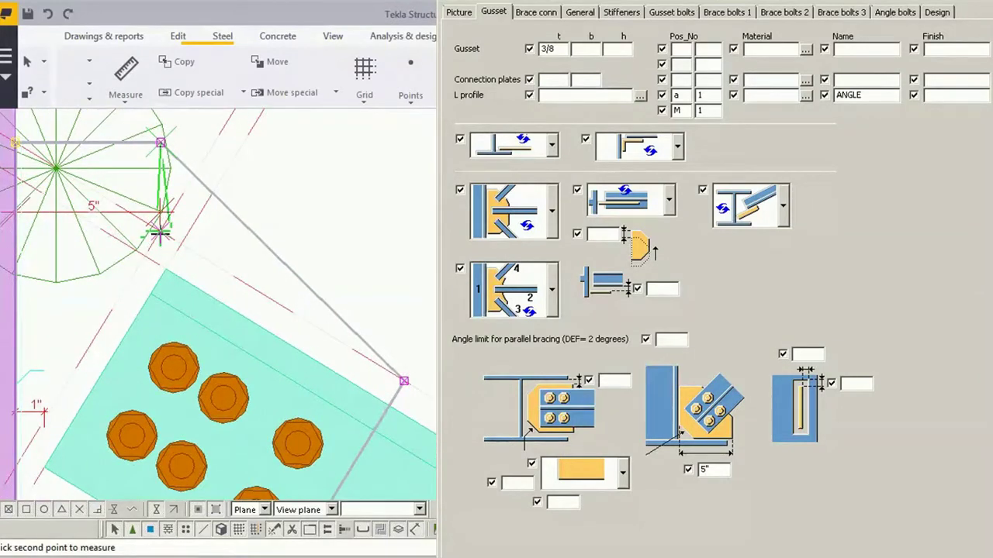
left_click(160, 233)
End the measurement and enter -12.88 as the top-edge angle on the Picture tab
right_click(244, 166)
left_click(278, 172)
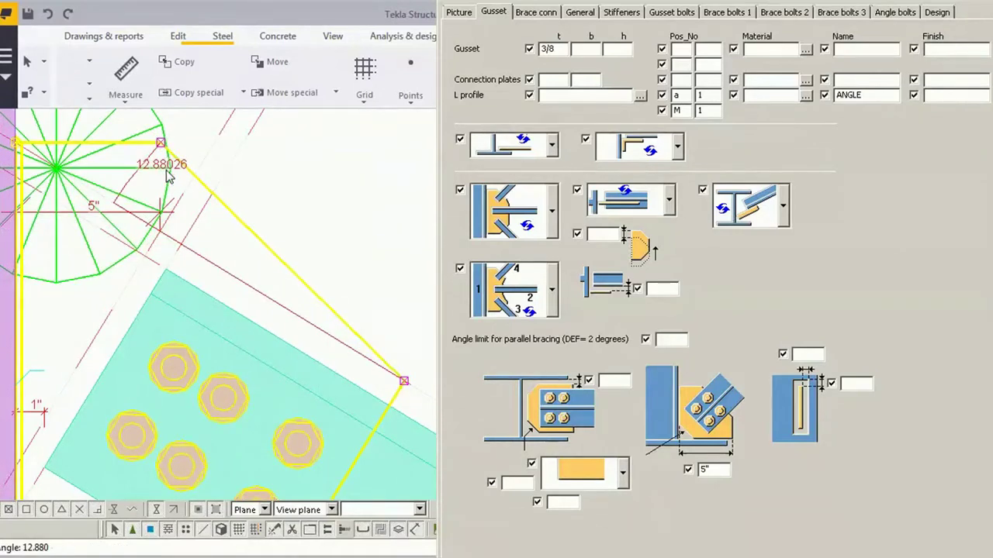
left_click(458, 12)
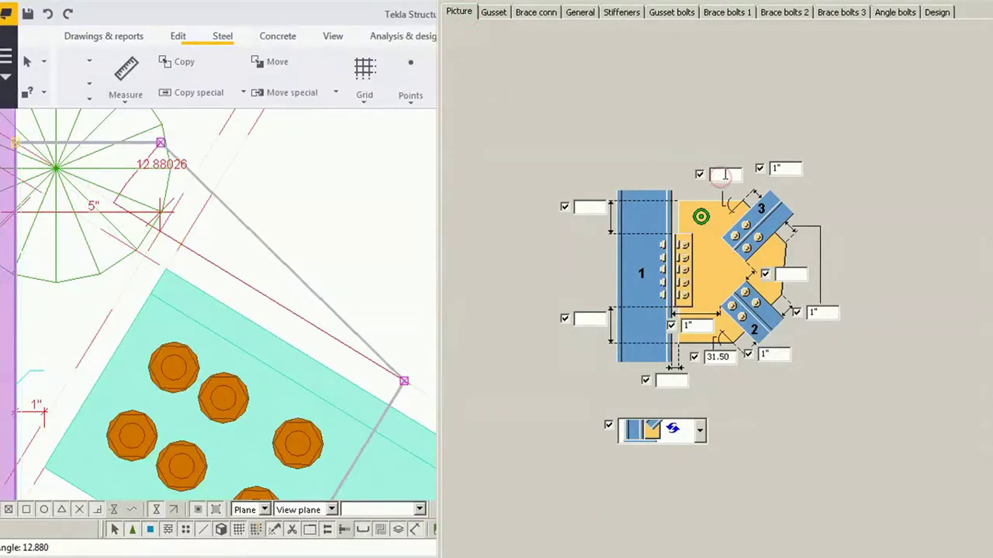
type("-12.88")
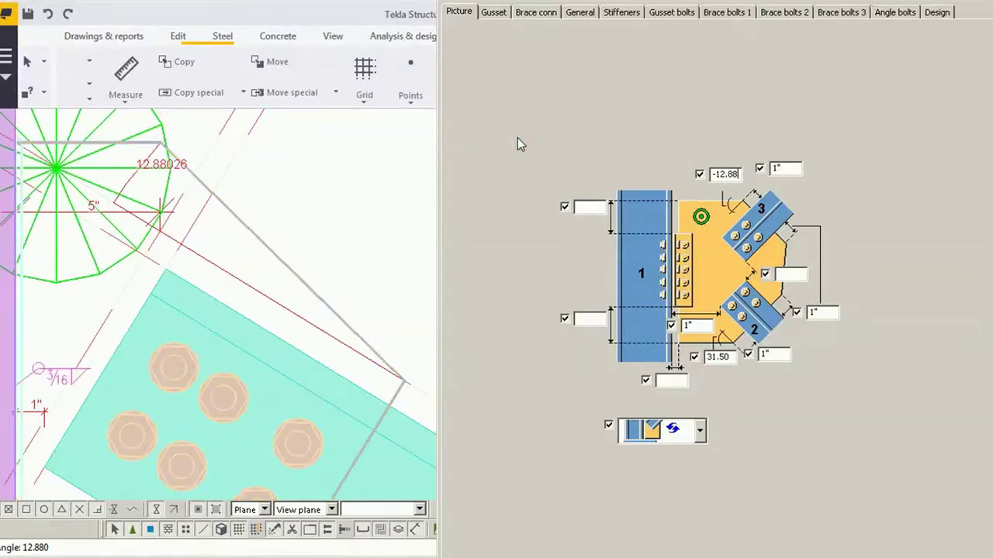
Measure the small arc angle centred on the gusset's top corner, reading 3.21772°
middle_click_drag(364, 188, 349, 168)
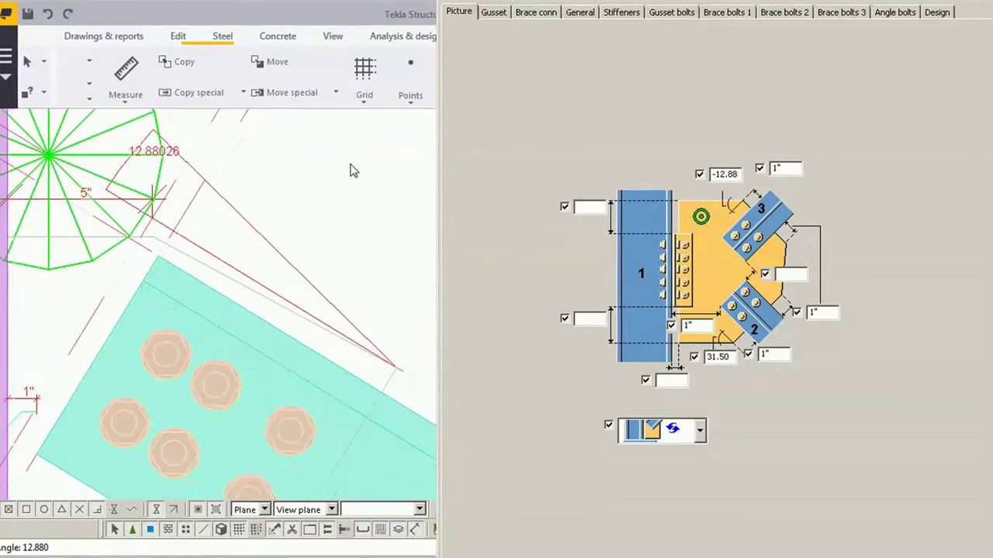
left_click(124, 95)
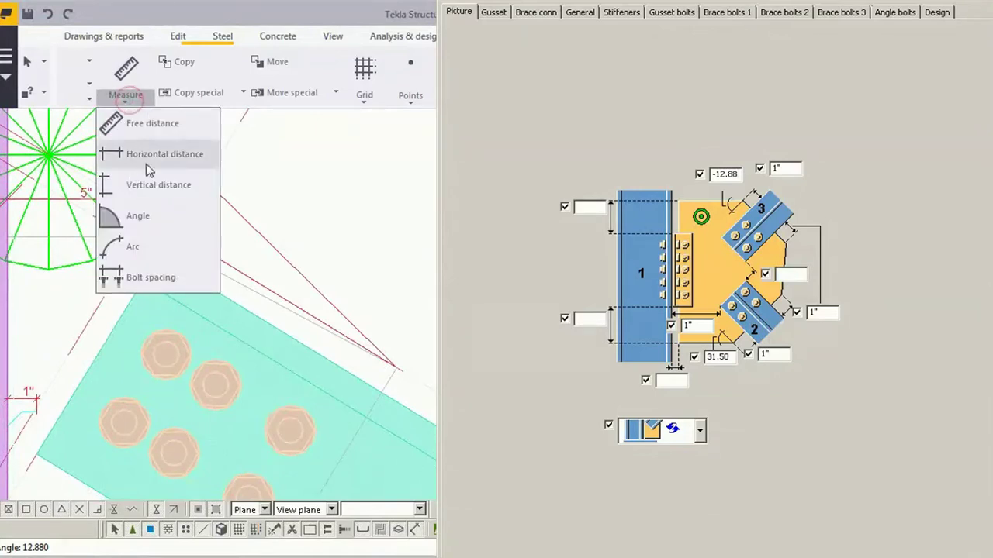
left_click(136, 247)
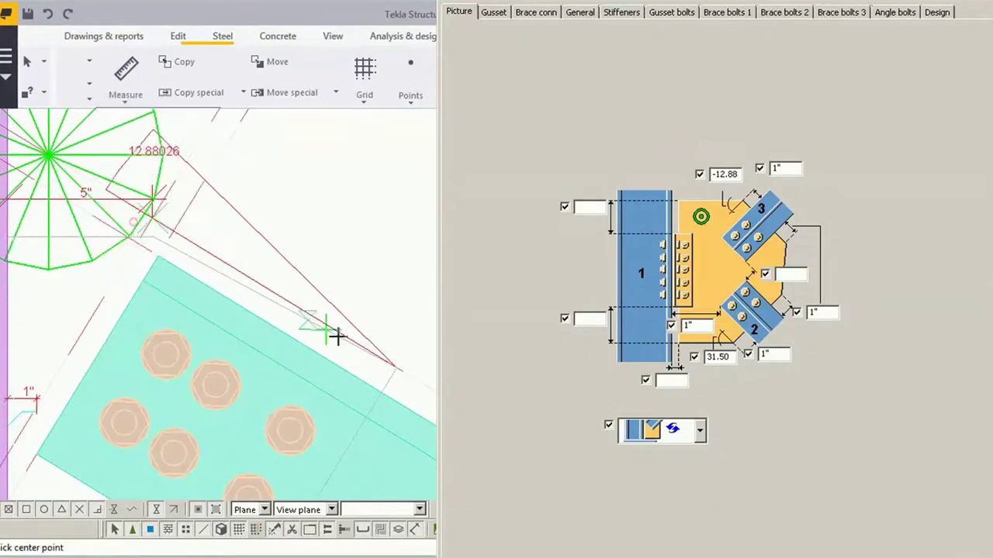
left_click(392, 365)
left_click(159, 218)
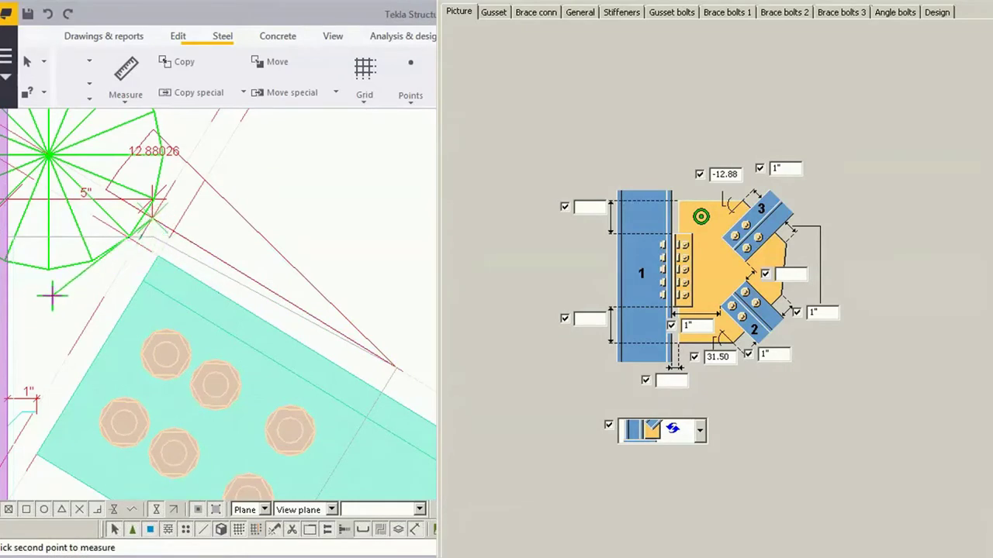
left_click(152, 239)
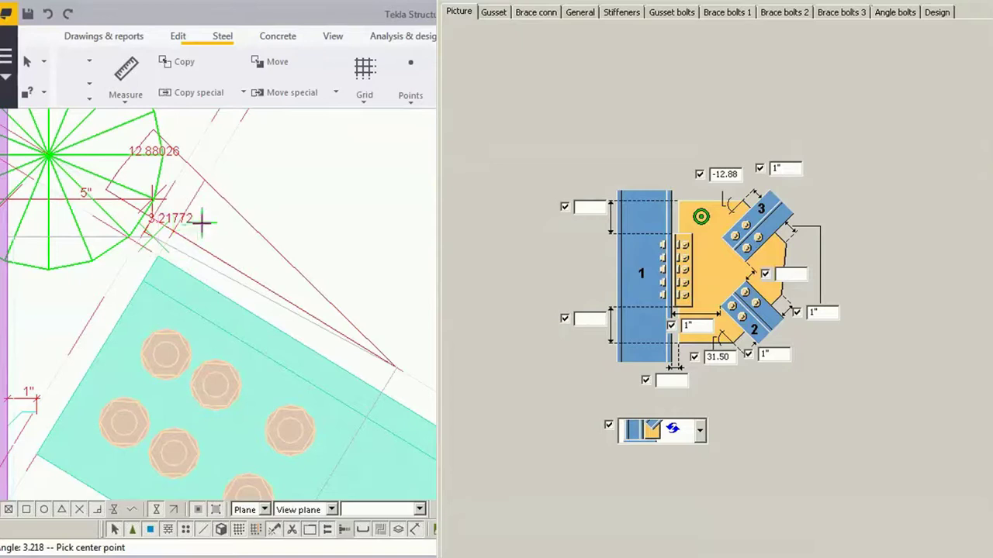
right_click(252, 193)
left_click(272, 200)
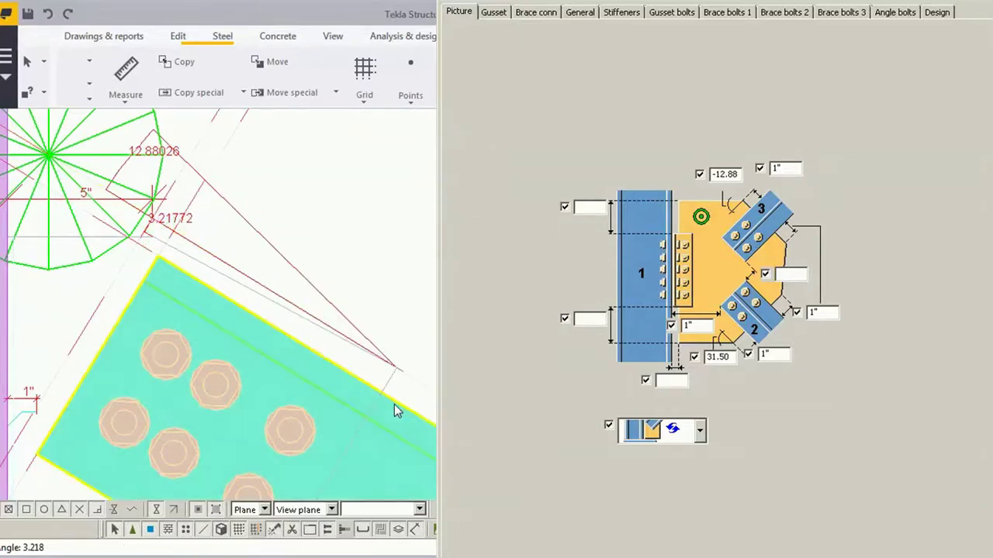
Launch Calculator and position it beside the model view
key("super+r")
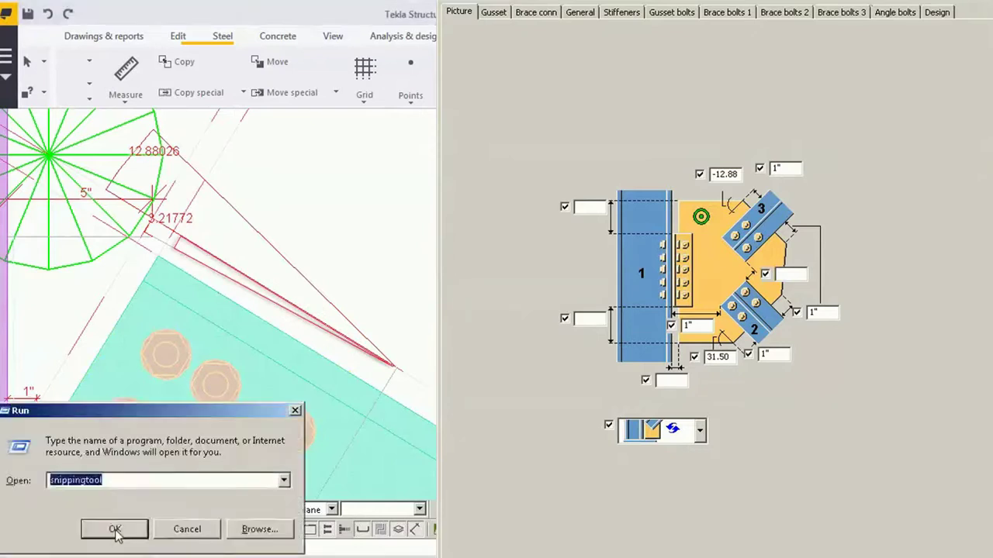
type("cal")
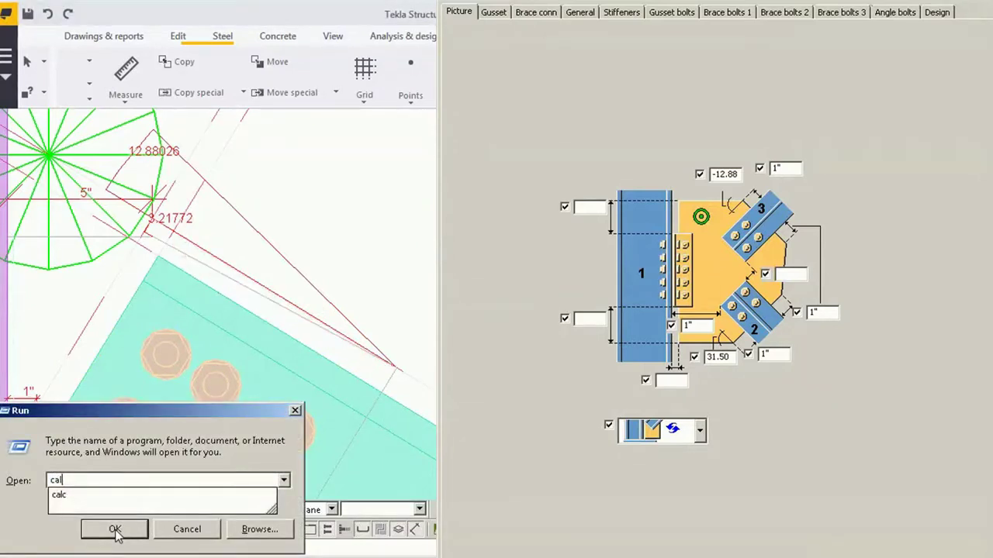
type("c")
left_click(115, 529)
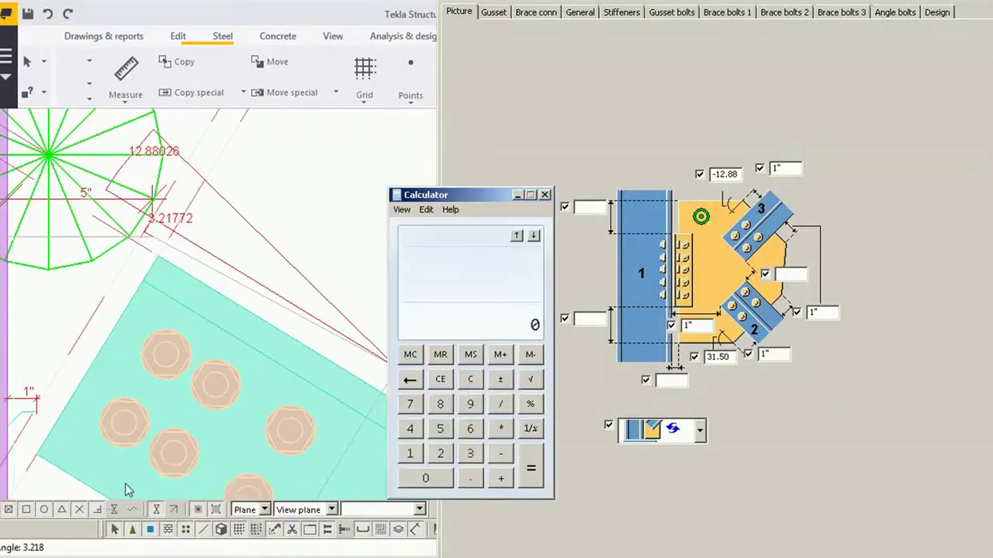
left_click_drag(461, 195, 462, 214)
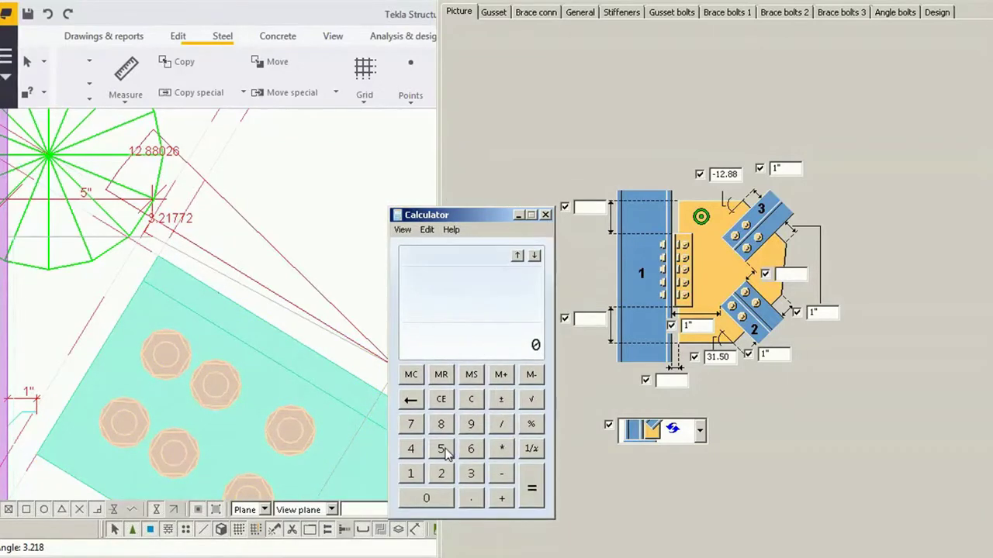
Compute 12.88 − 3.217 = 9.663 and enter -9.663 as the gusset top-edge angle
type("12.8")
type("8")
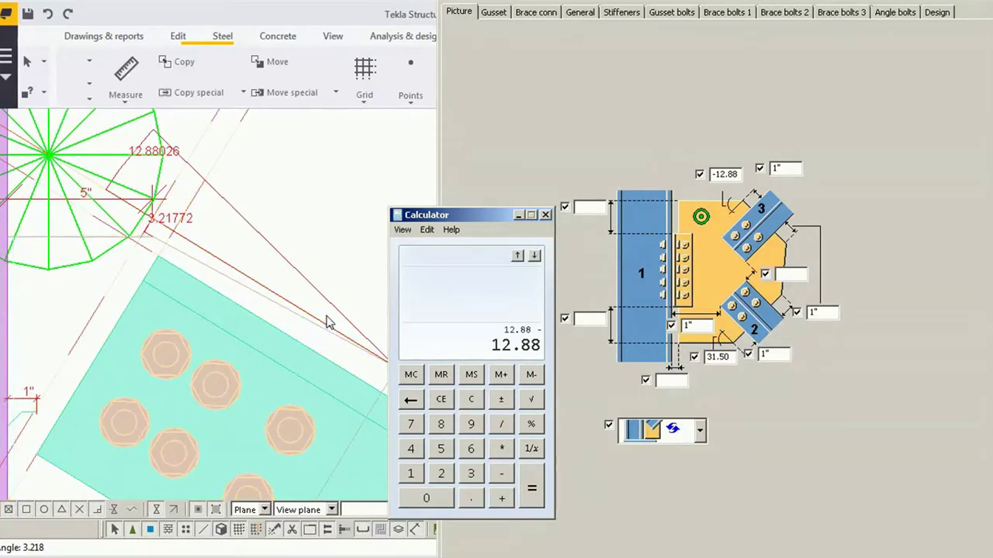
type("3.21")
type("7")
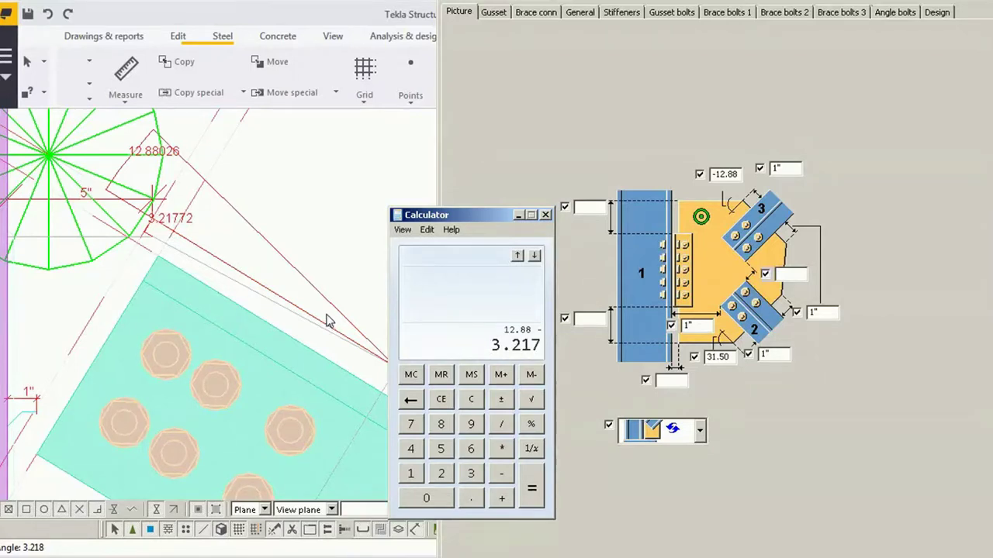
left_click(532, 481)
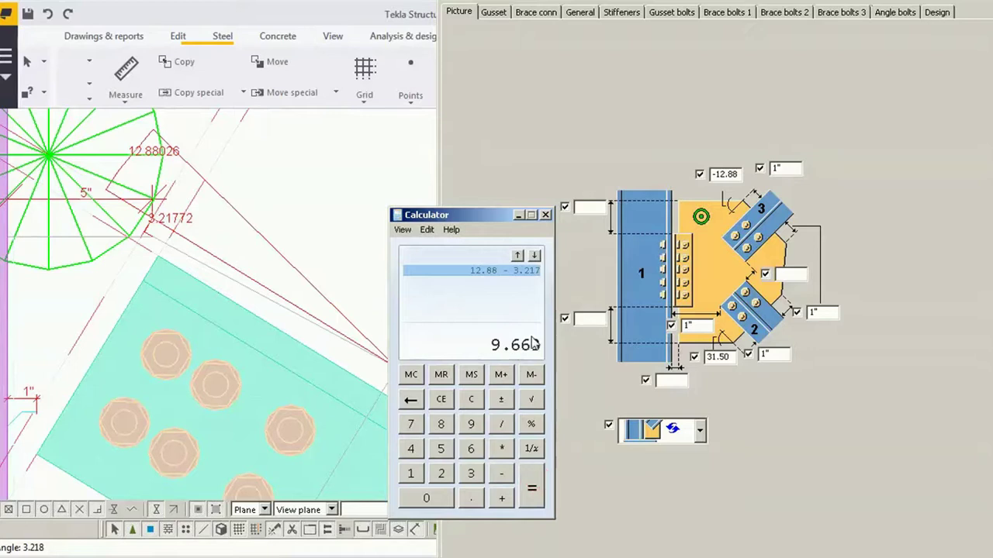
double_click(729, 173)
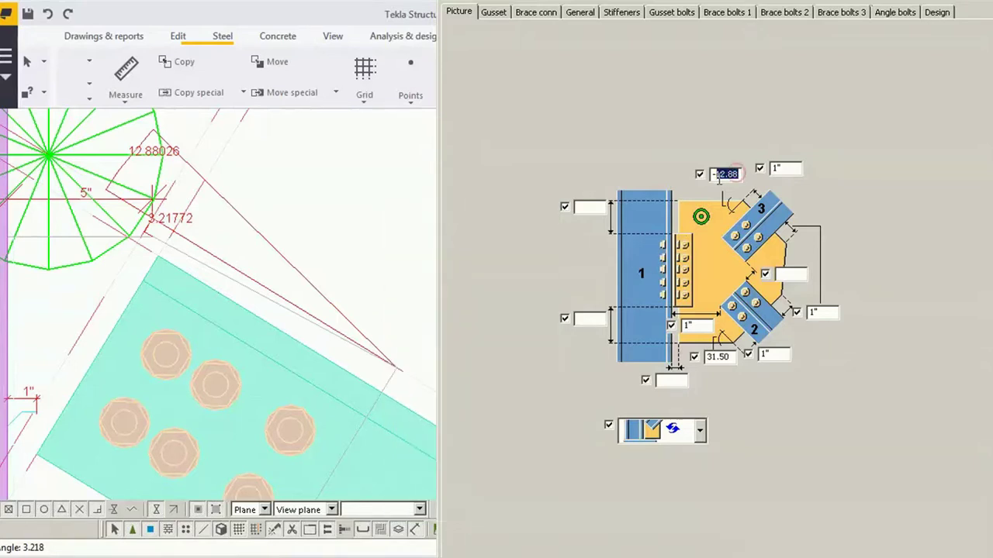
type("-9.663")
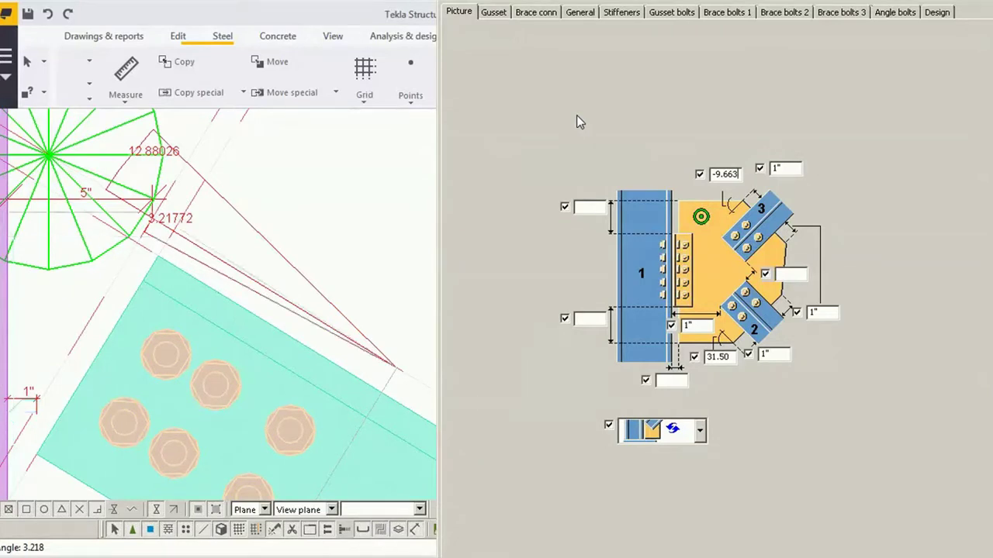
Redraw the view to clear the old angle measurements
left_click(126, 78)
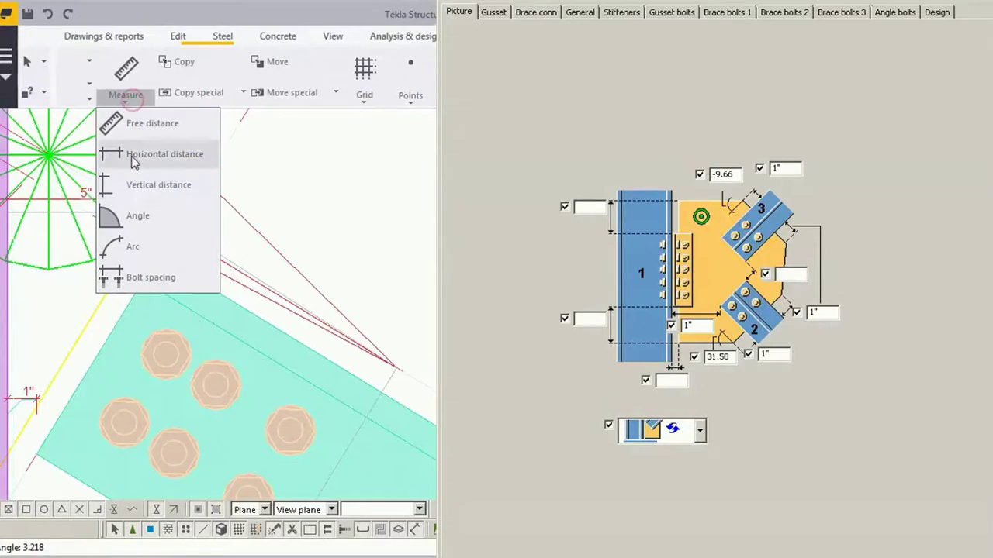
left_click(192, 229)
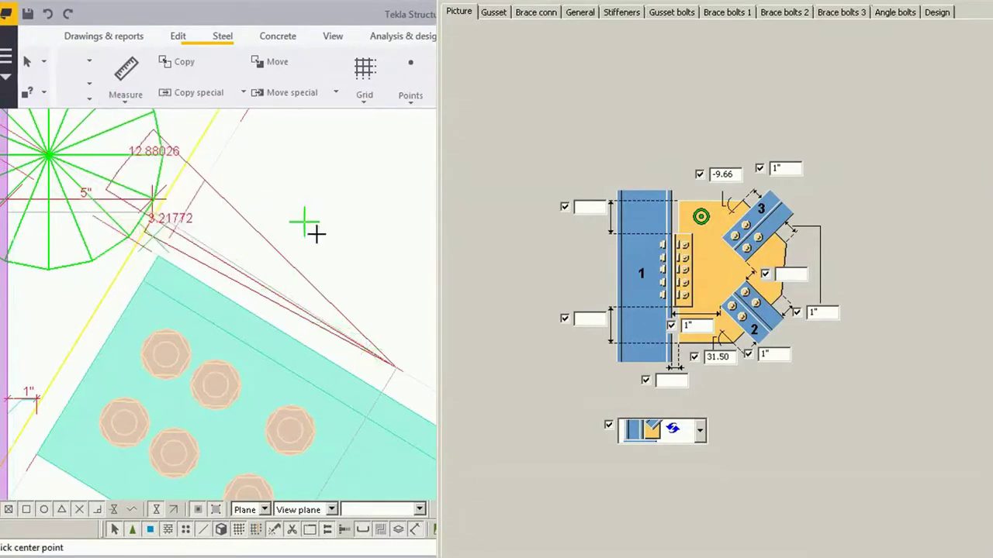
right_click(274, 144)
key("Escape")
right_click(276, 149)
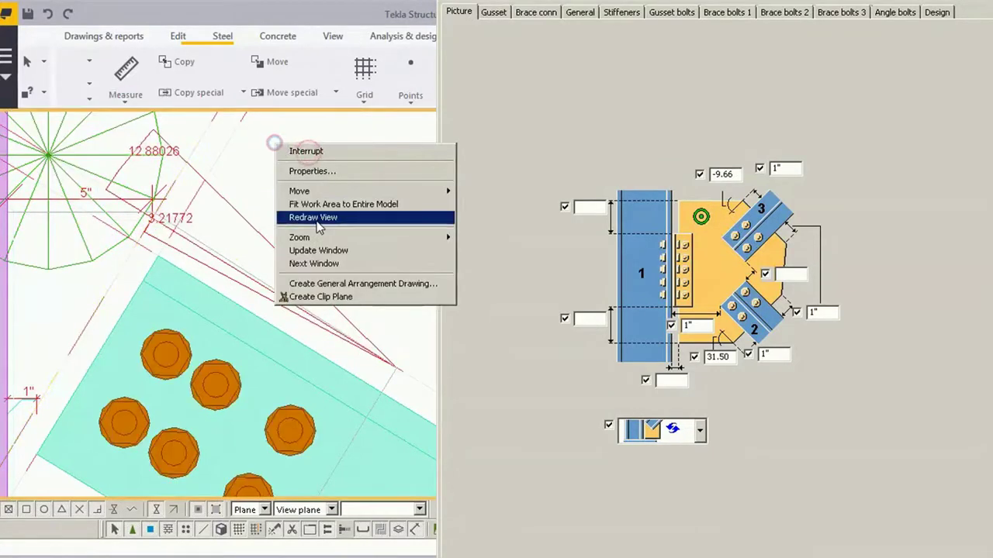
left_click(314, 215)
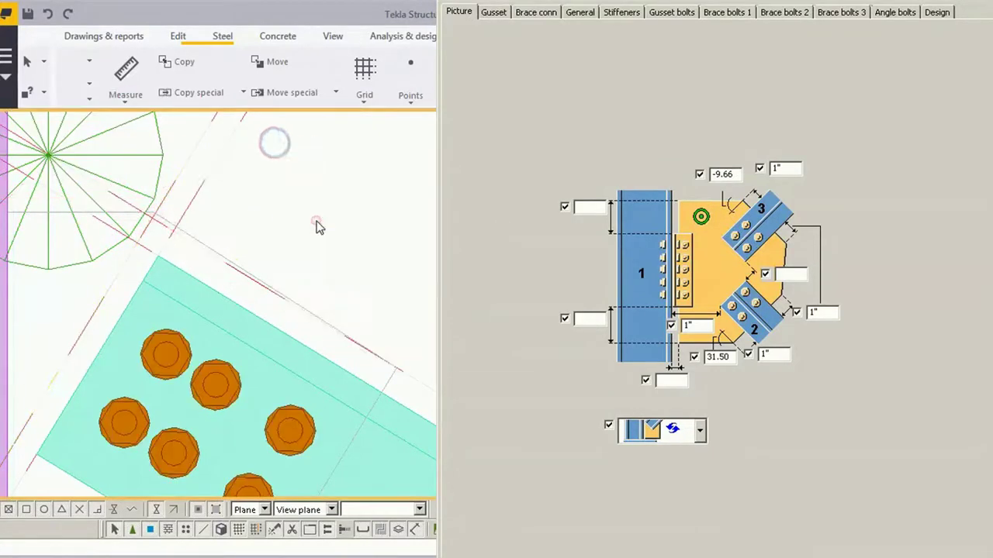
Measure the remaining angle at the gusset's top corner, reading 1.11999°
left_click(141, 100)
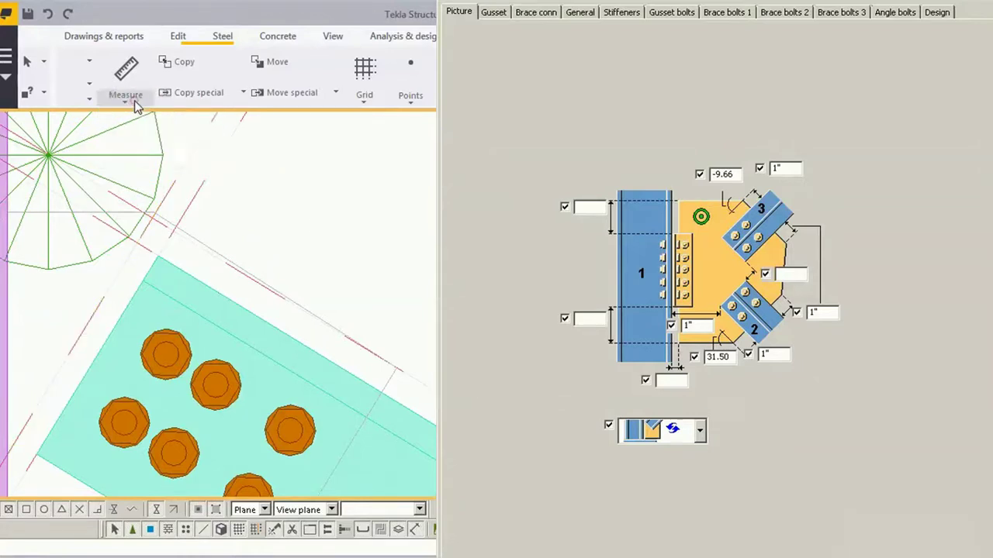
left_click(132, 99)
left_click(137, 217)
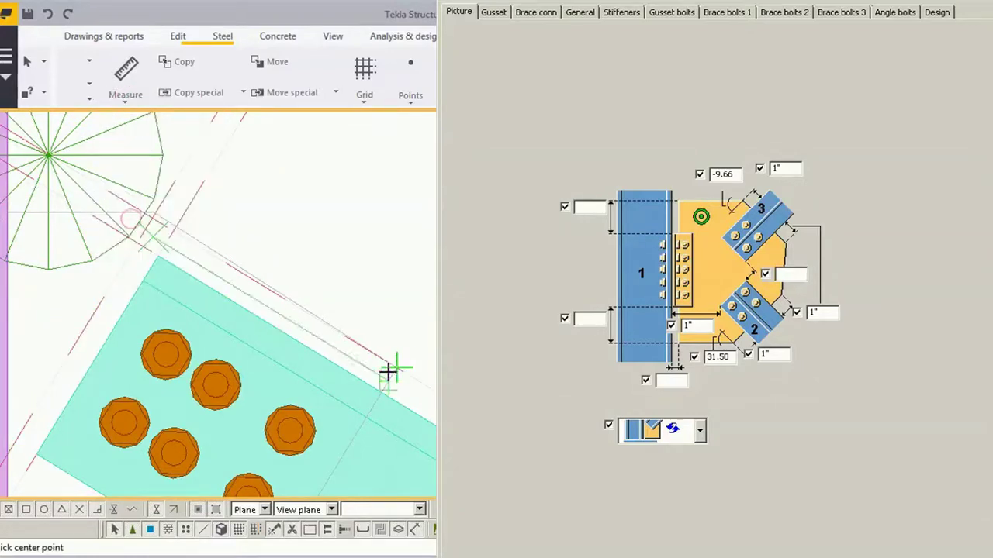
left_click(399, 365)
scroll(398, 365, "up", 2)
scroll(195, 237, "up", 2)
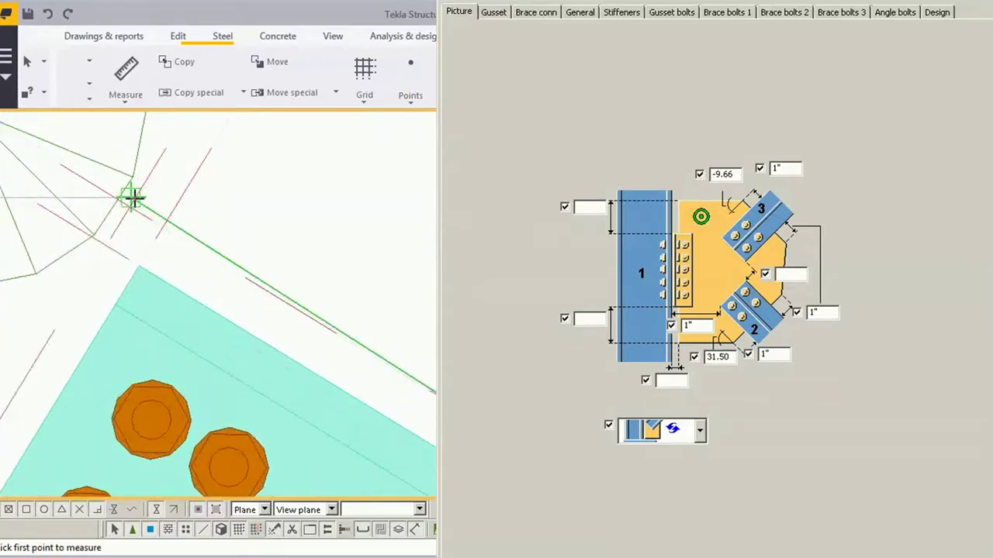
left_click(134, 198)
scroll(135, 205, "up", 2)
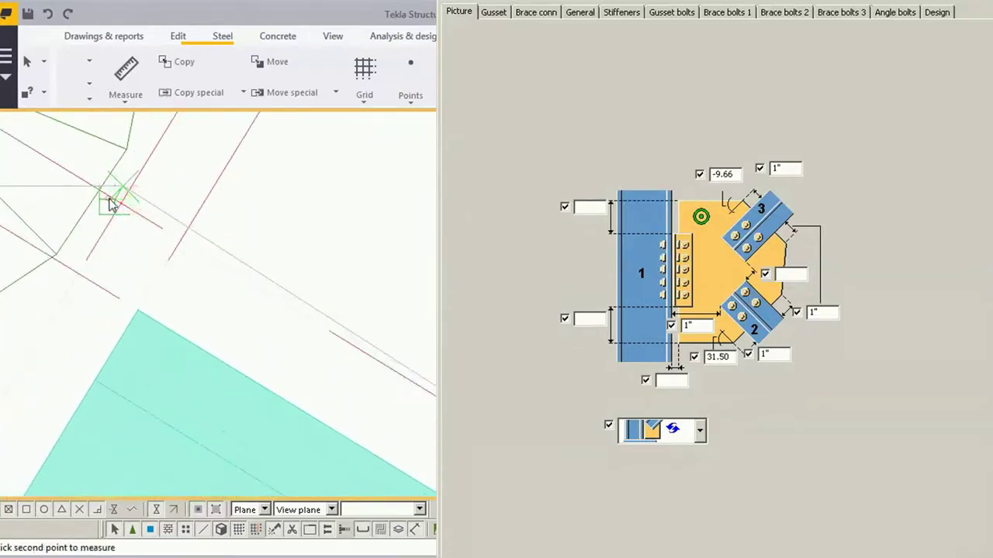
left_click(109, 200)
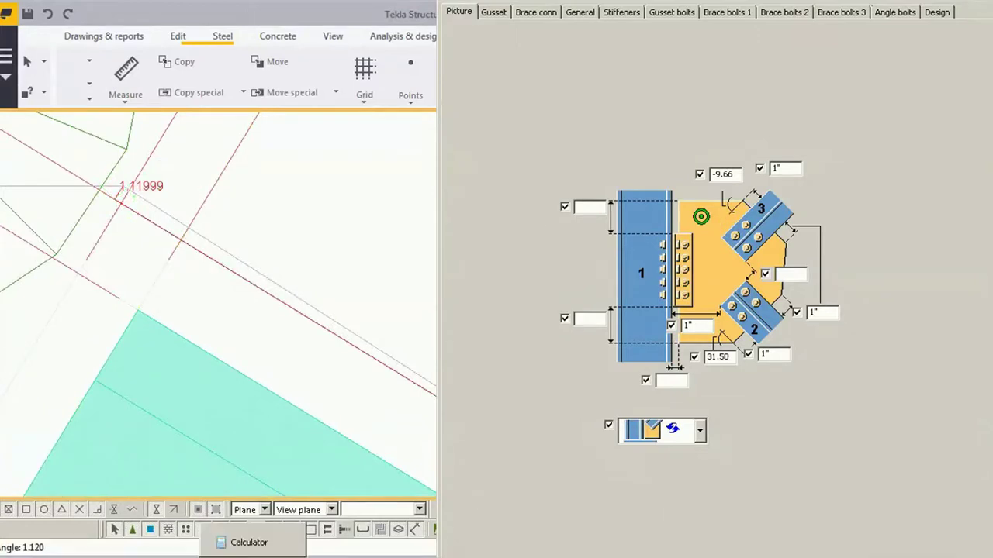
left_click(252, 552)
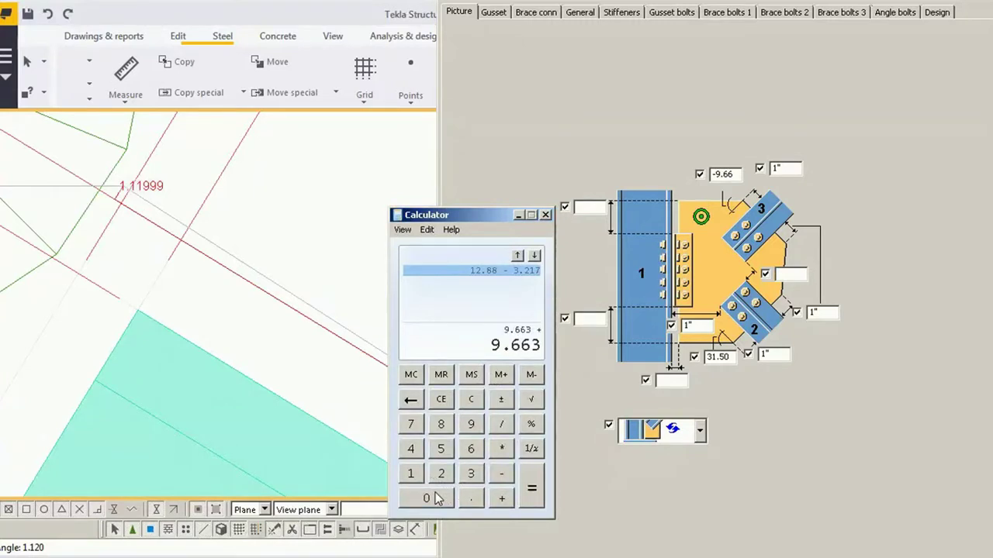
Add 1.119 to 9.663 for 10.782 and enter -10.78 as the top-edge angle
type("1.")
type("119")
key("Return")
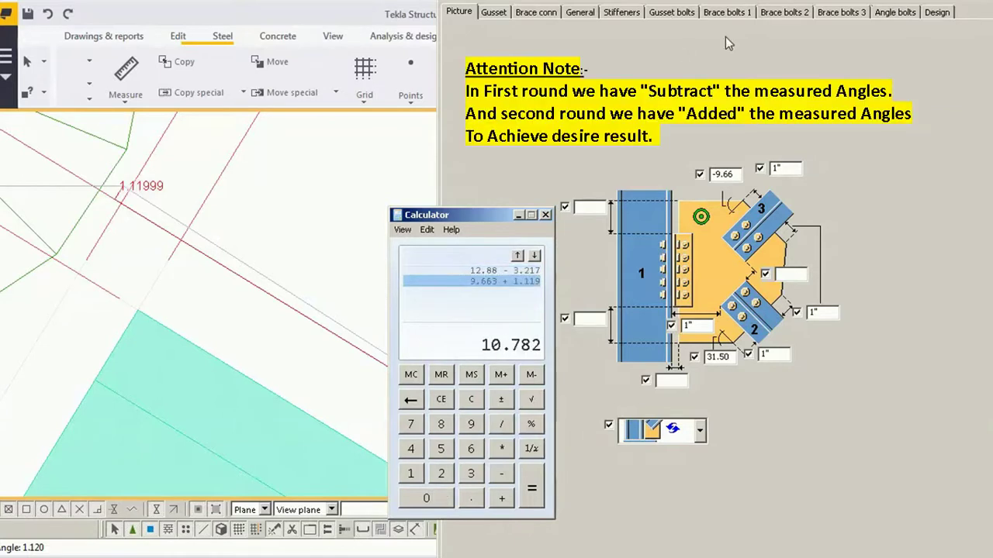
double_click(724, 174)
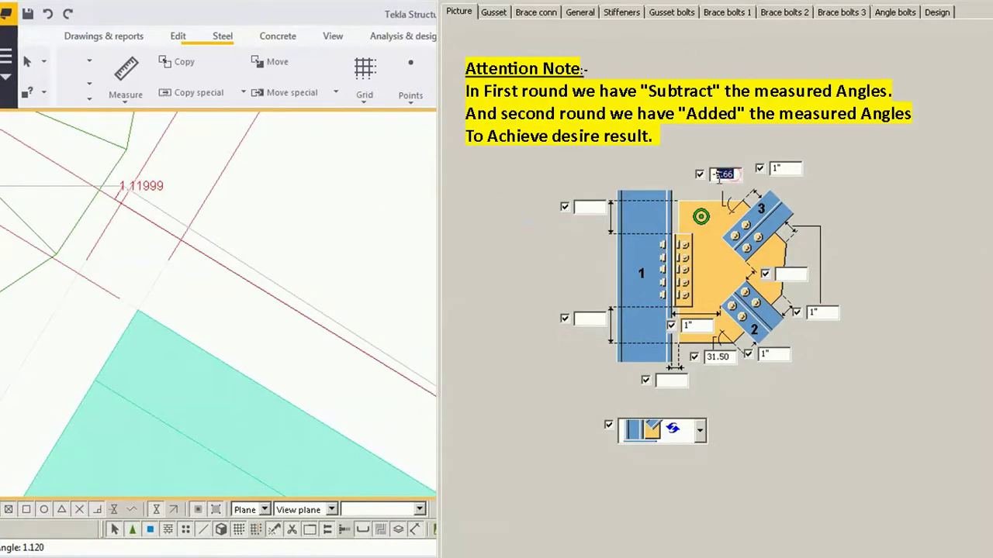
type("-10.78")
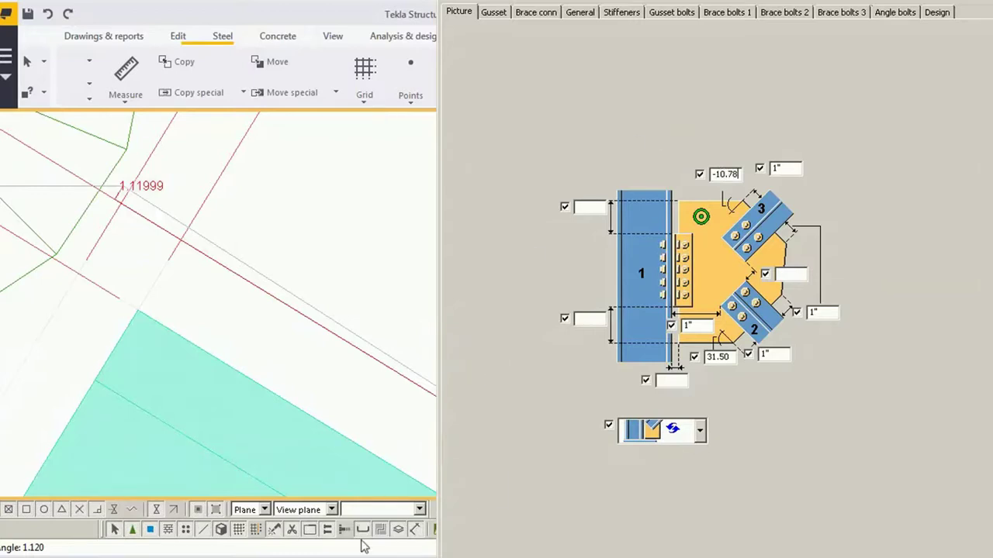
left_click(283, 555)
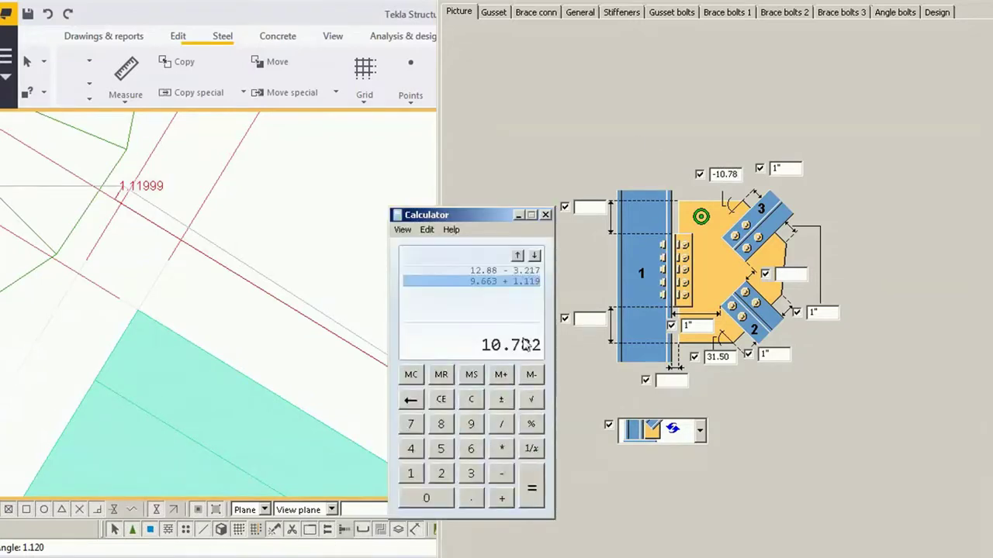
Apply the -10.78° top-edge angle to the gusset connection with Modify
left_click(519, 214)
left_click(128, 155)
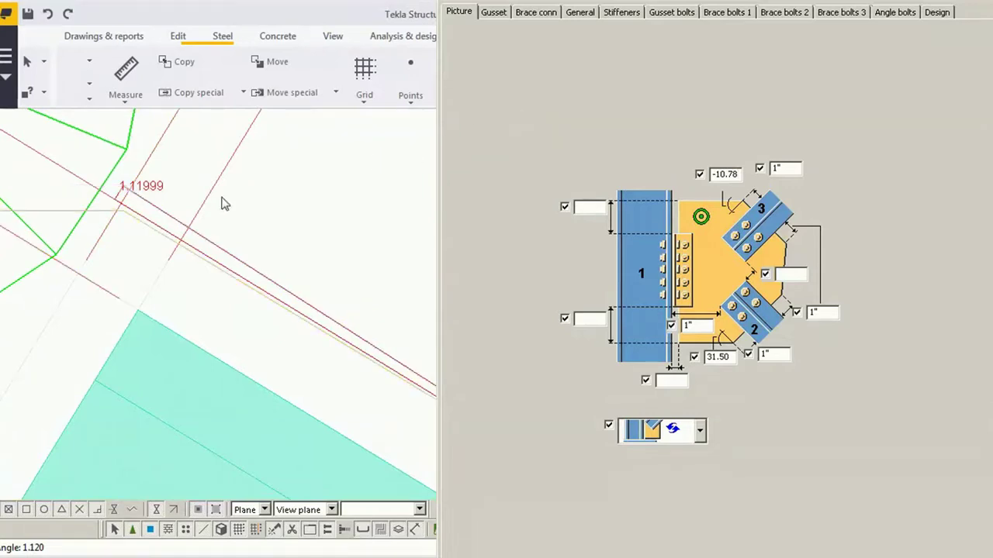
scroll(228, 204, "down", 5)
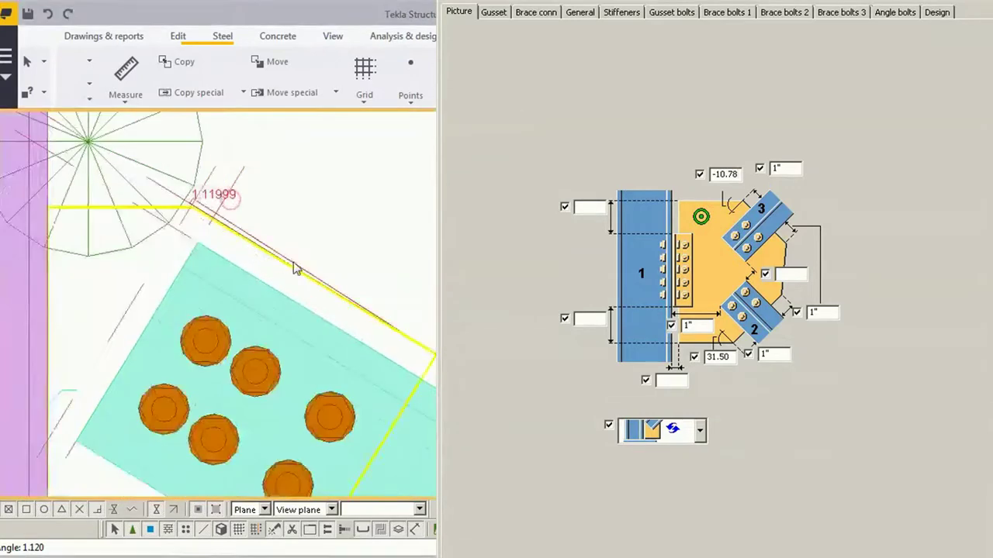
scroll(294, 270, "down", 2)
scroll(248, 206, "down", 2)
Redraw the view and zoom in on the reshaped gusset plate
right_click(303, 184)
left_click(301, 186)
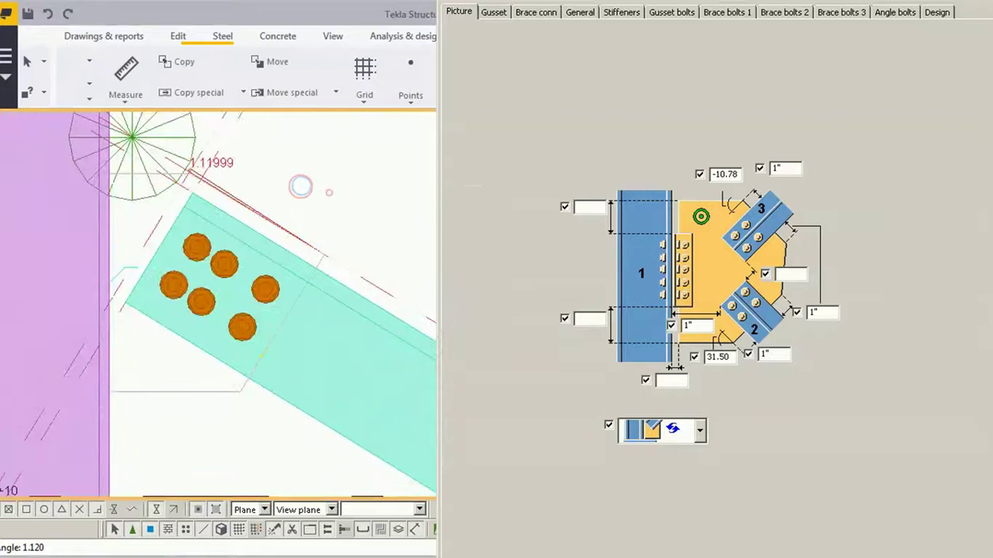
right_click(265, 165)
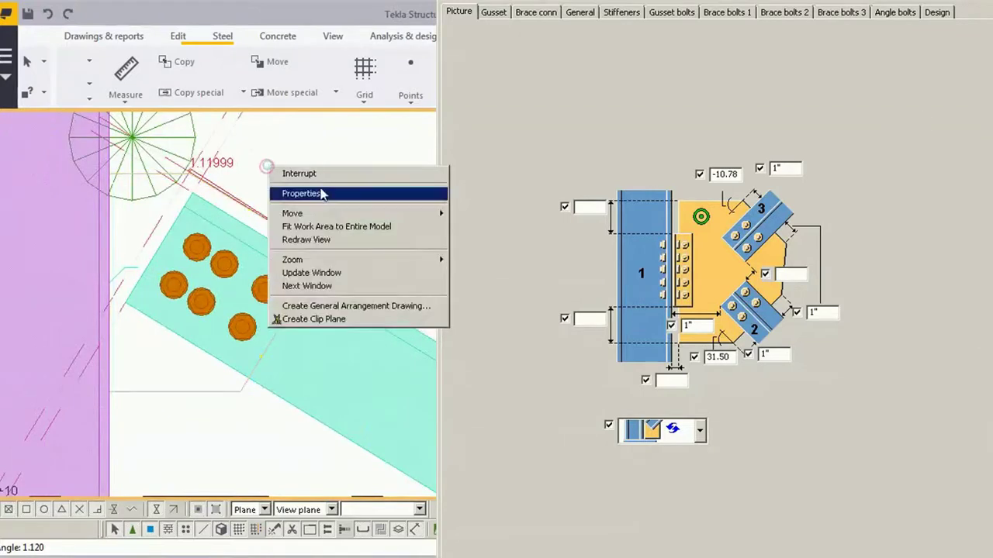
left_click(321, 240)
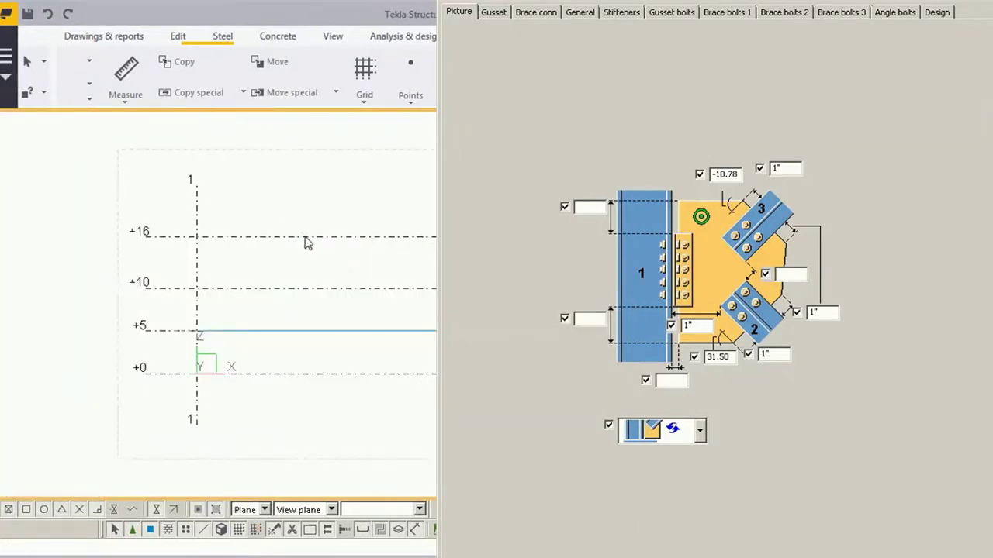
scroll(261, 257, "up", 2)
scroll(204, 272, "up", 3)
scroll(192, 290, "up", 3)
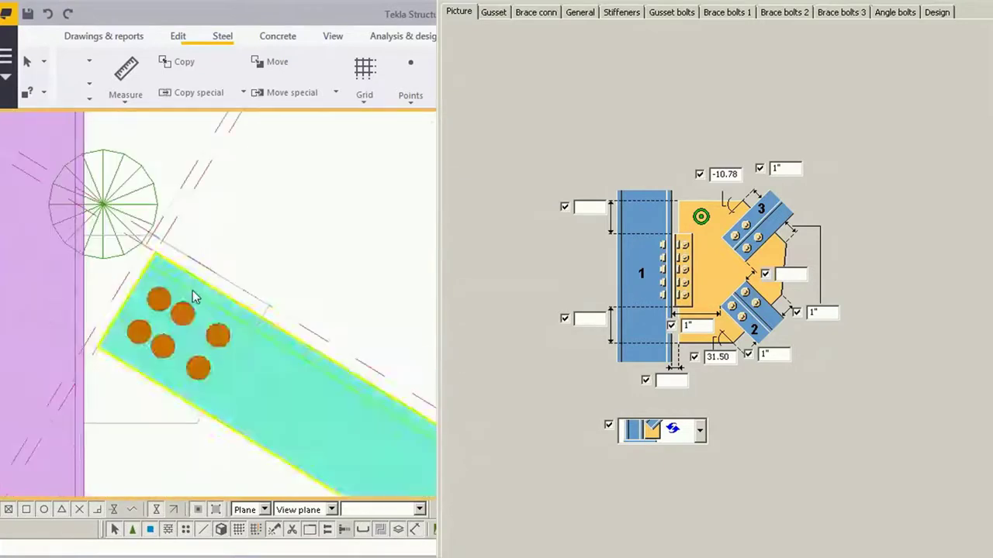
scroll(207, 288, "up", 1)
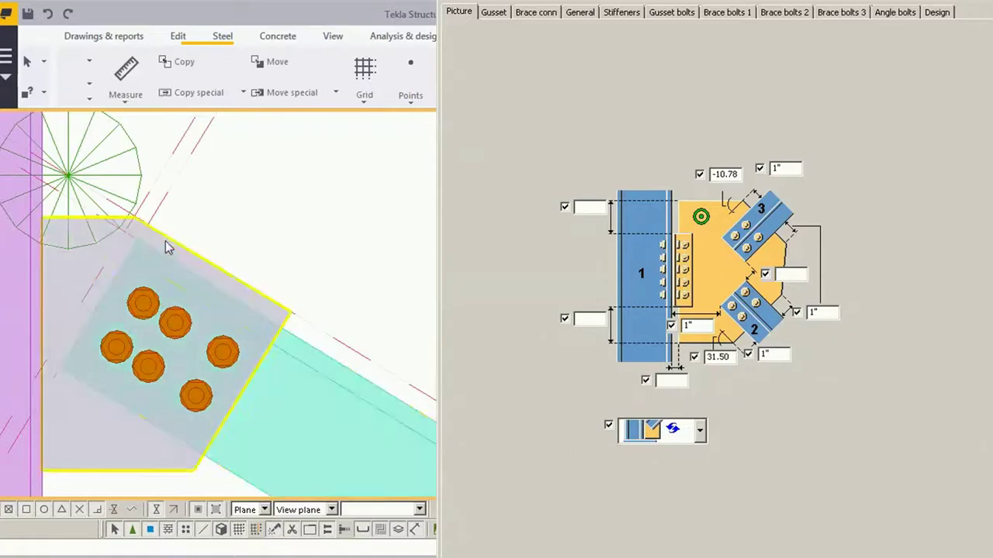
left_click(142, 231)
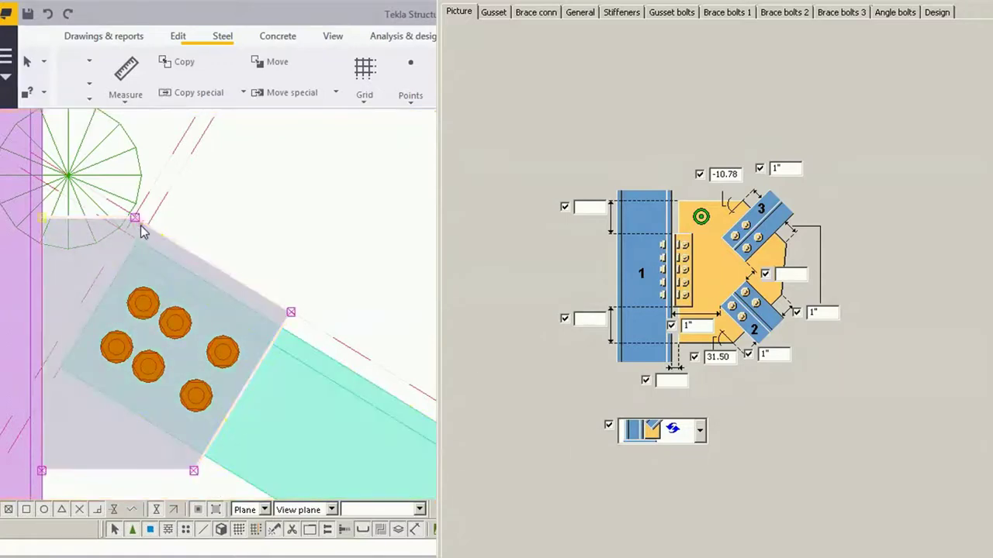
Dimension the 5" horizontal distance from the gusset top corner to the column
left_click(125, 93)
left_click(136, 159)
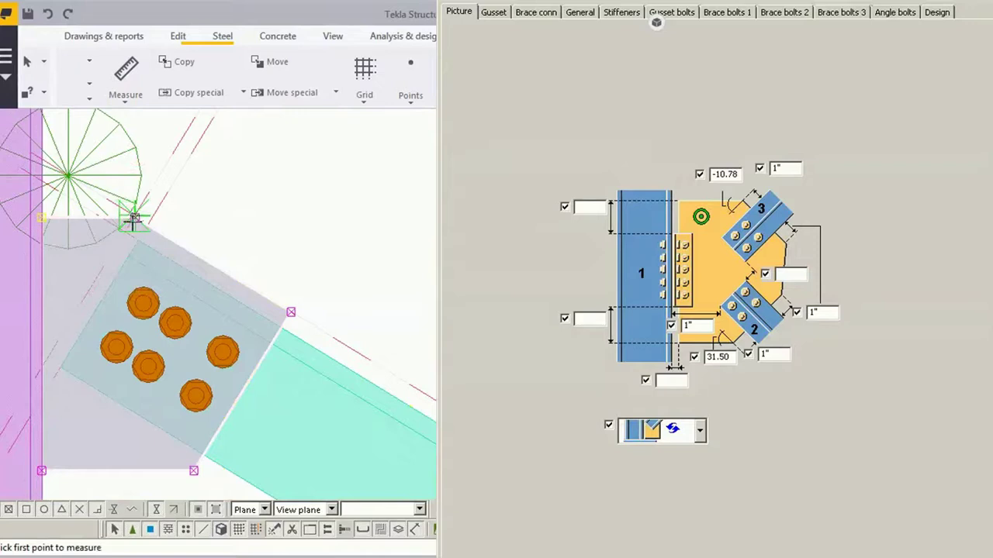
left_click(134, 220)
left_click(41, 218)
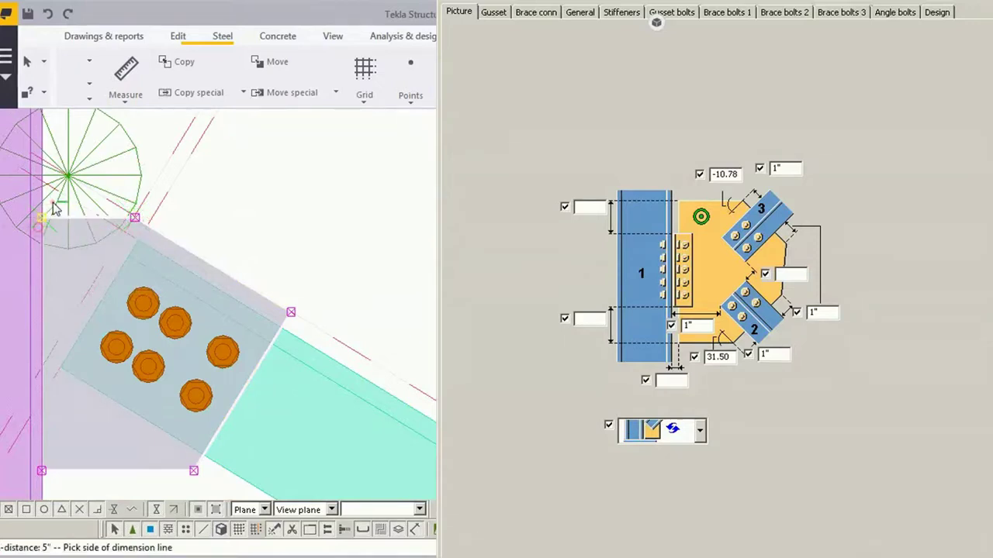
left_click(157, 167)
right_click(177, 159)
left_click(194, 168)
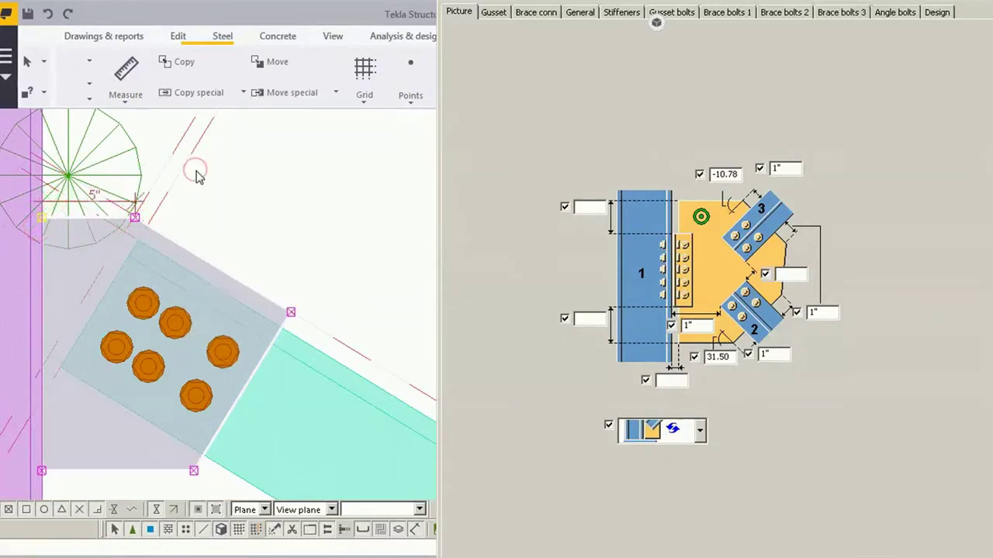